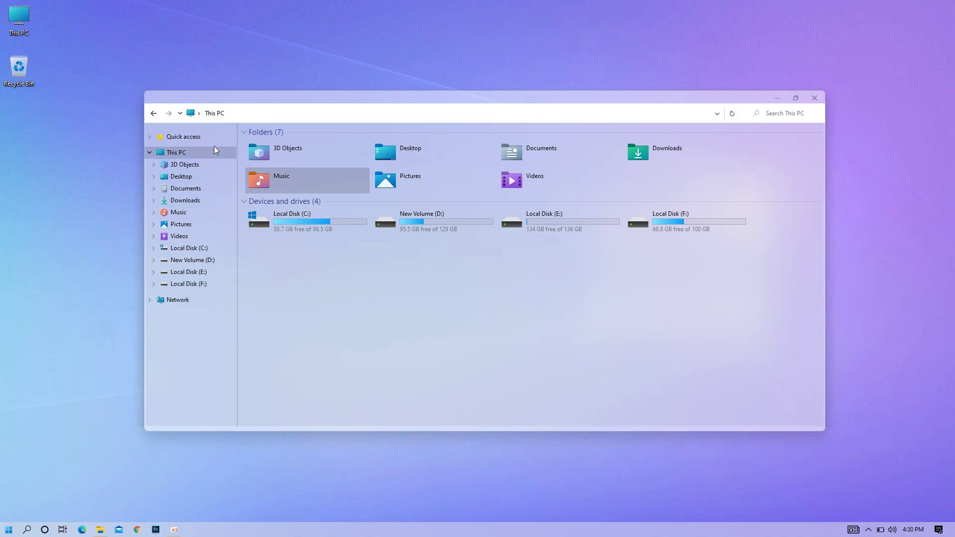
Step: Preview the themed Explorer windows by browsing Quick access, This PC and Local Disk (C:), and by moving the Recycle Bin window, closing both windows
{"action": "left_click", "coordinate": [215, 141]}
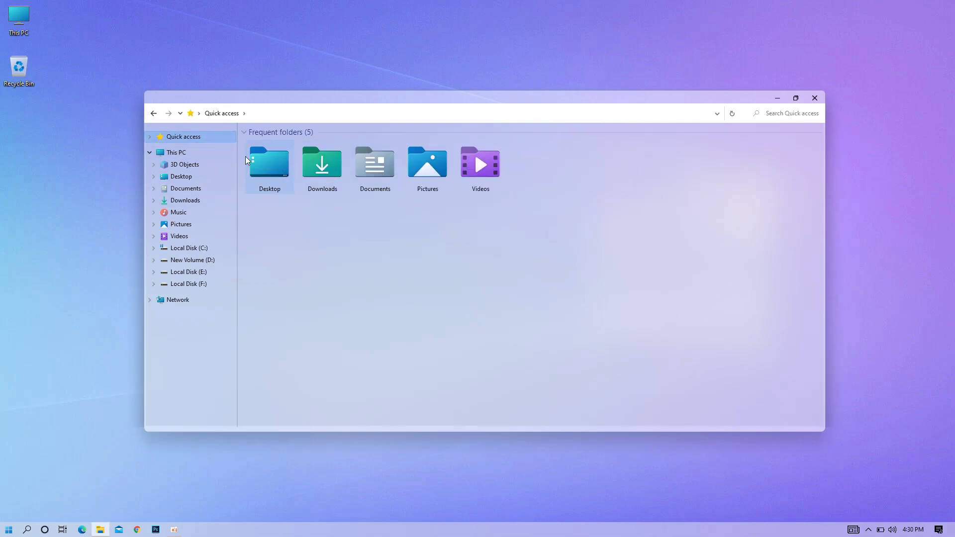
{"action": "left_click", "coordinate": [219, 151]}
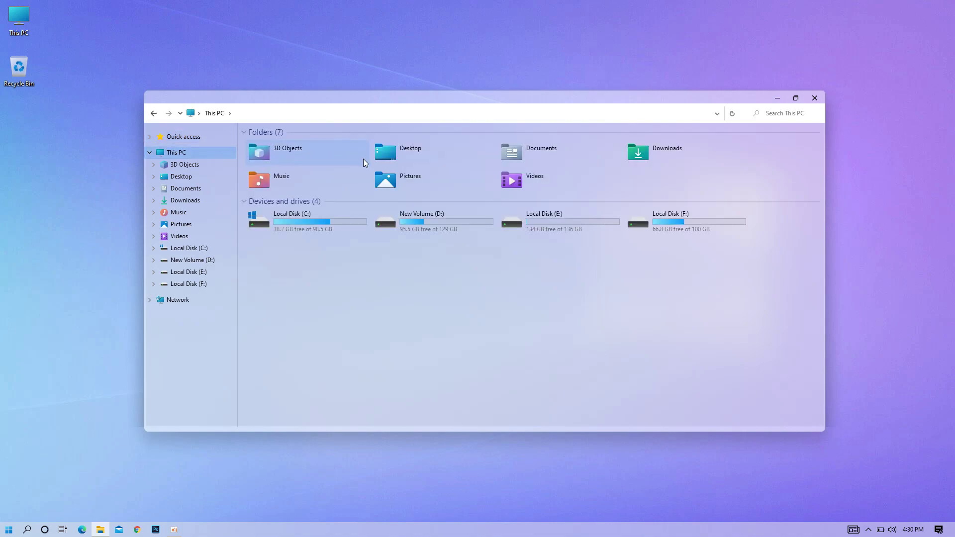
{"action": "double_click", "coordinate": [325, 217]}
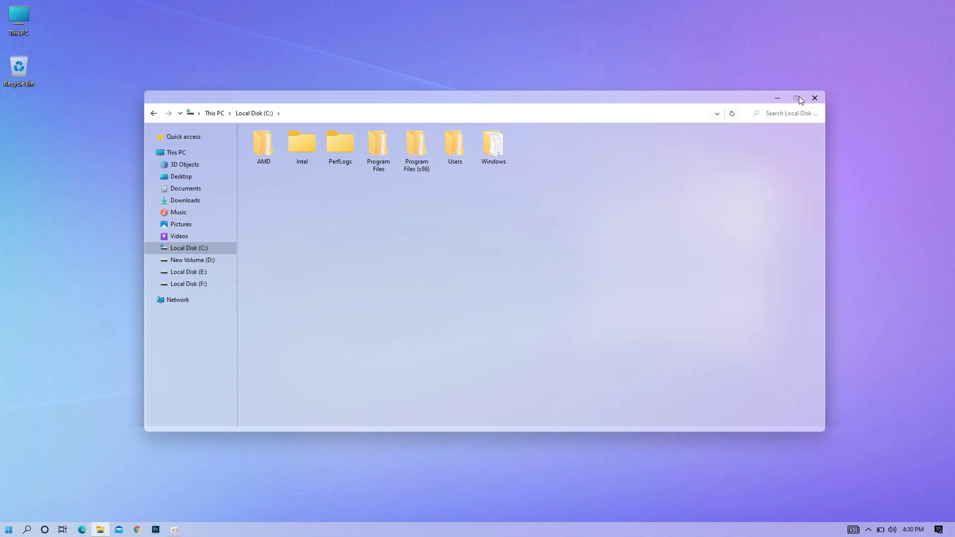
{"action": "left_click", "coordinate": [814, 99]}
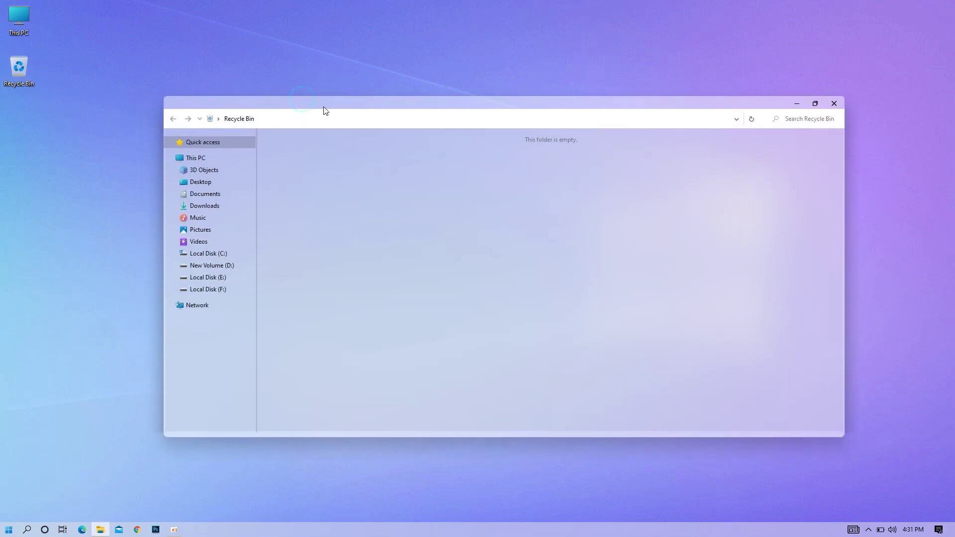
{"action": "left_click_drag", "start_coordinate": [323, 106], "coordinate": [466, 85]}
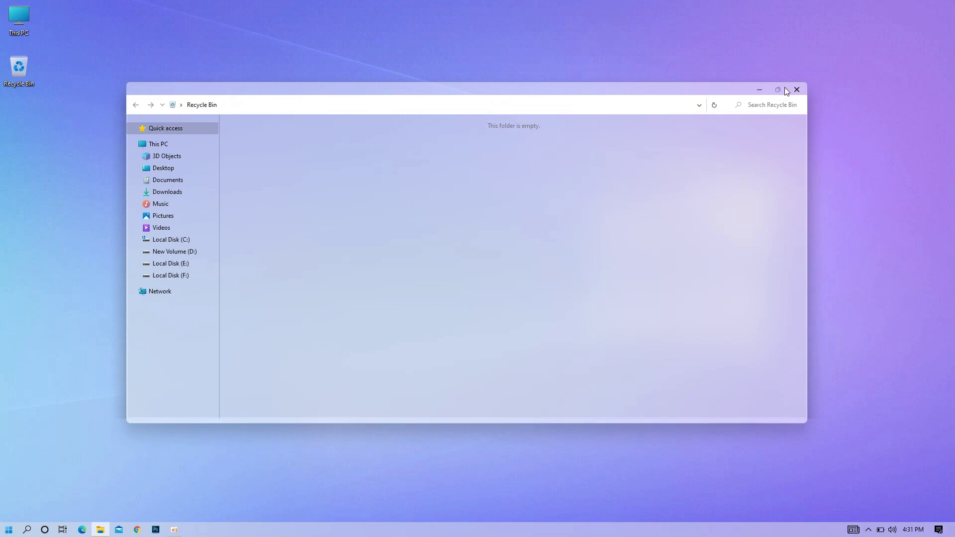
{"action": "left_click", "coordinate": [796, 90]}
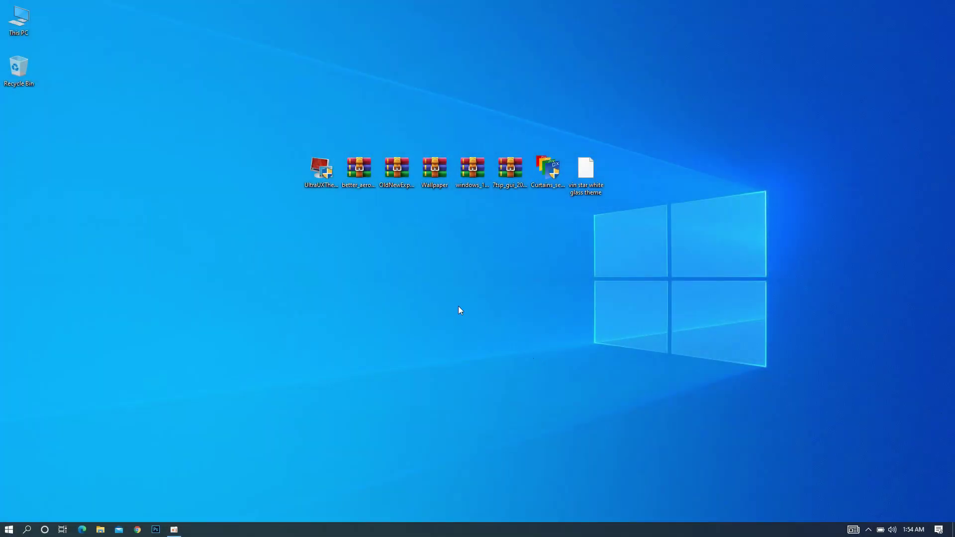
Step: Install UltraUXThemePatcher 4.2.0, accepting the license agreement and finishing the setup without the PayPal donation option
{"action": "double_click", "coordinate": [333, 174]}
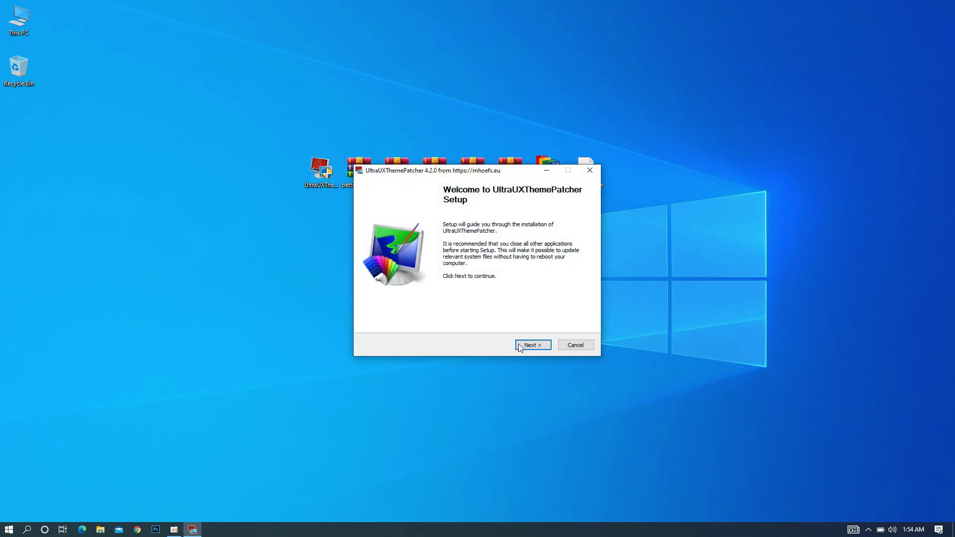
{"action": "left_click", "coordinate": [519, 346]}
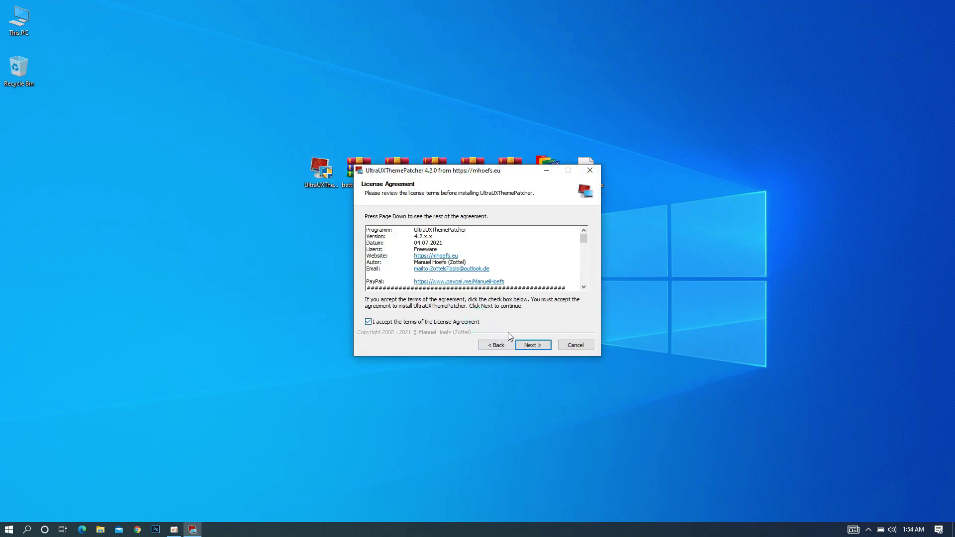
{"action": "left_click", "coordinate": [529, 344]}
{"action": "left_click", "coordinate": [529, 344]}
{"action": "left_click", "coordinate": [529, 344]}
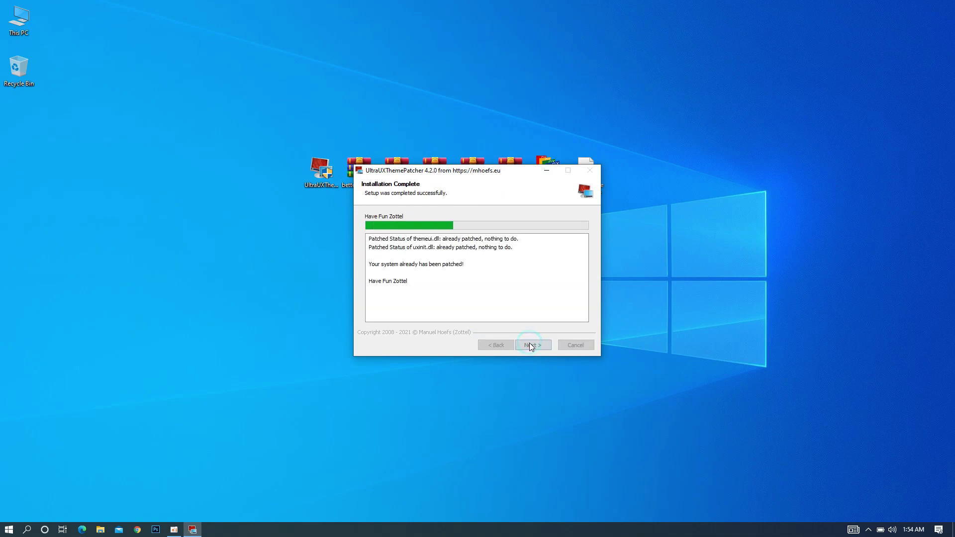
{"action": "left_click", "coordinate": [530, 345]}
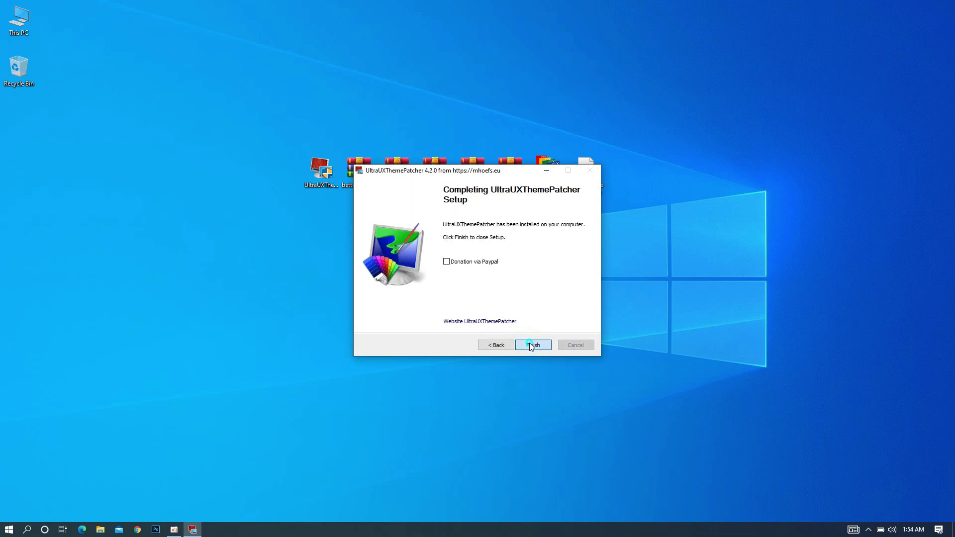
{"action": "left_click", "coordinate": [531, 345]}
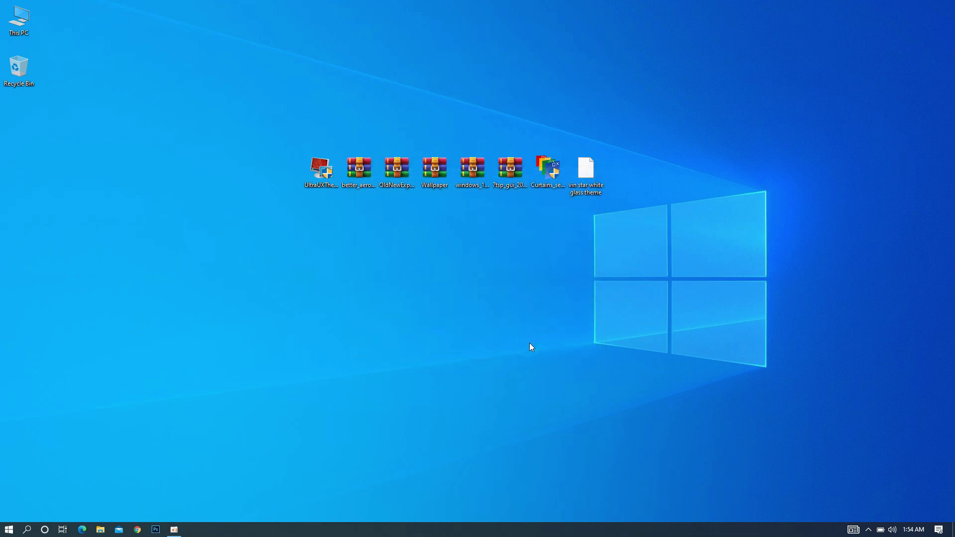
Step: Extract the better_aero archive into its own folder on the desktop
{"action": "right_click", "coordinate": [360, 184]}
{"action": "left_click", "coordinate": [389, 209]}
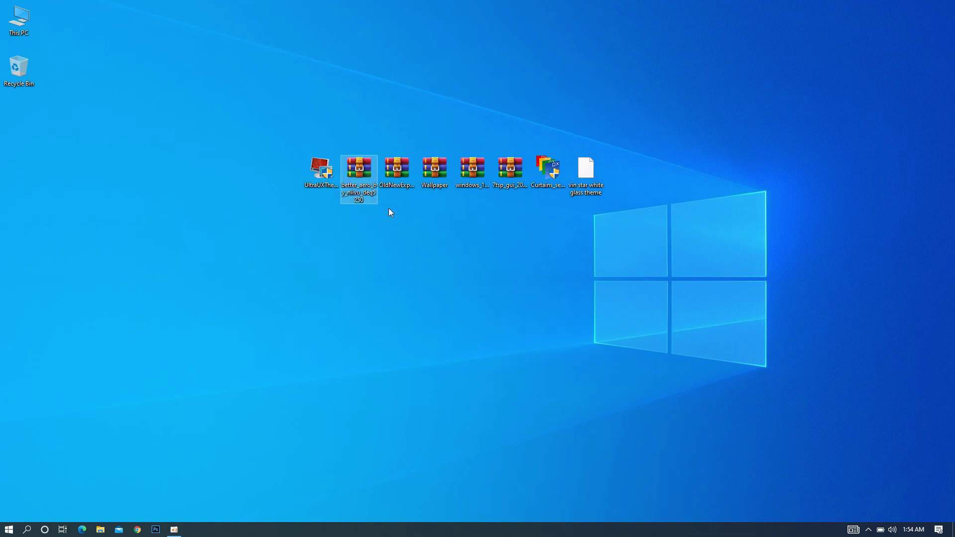
{"action": "left_click", "coordinate": [510, 373]}
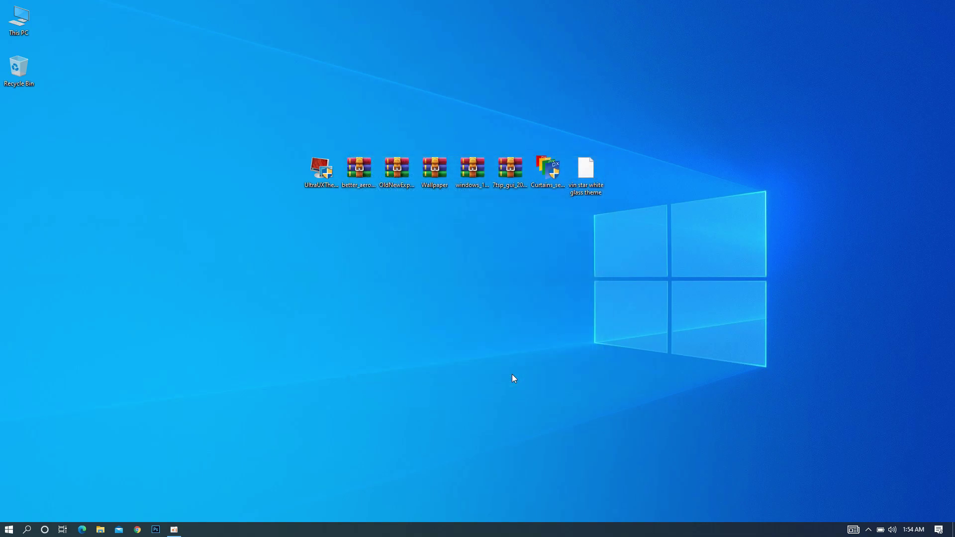
Step: Cut the betteraero folder and all theme files from BetterAero by niivu > Windows Themes in the extracted folder
{"action": "double_click", "coordinate": [21, 127]}
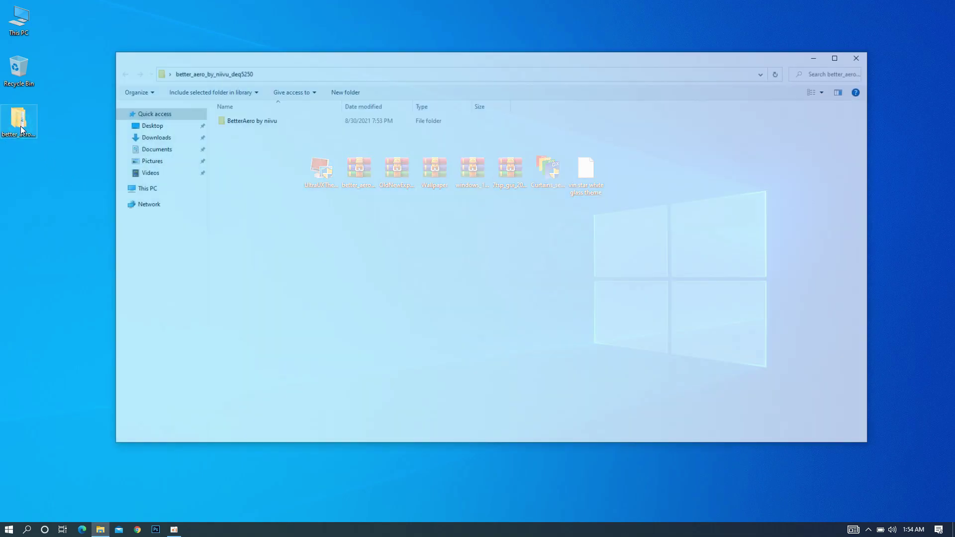
{"action": "left_click", "coordinate": [226, 125]}
{"action": "double_click", "coordinate": [226, 124]}
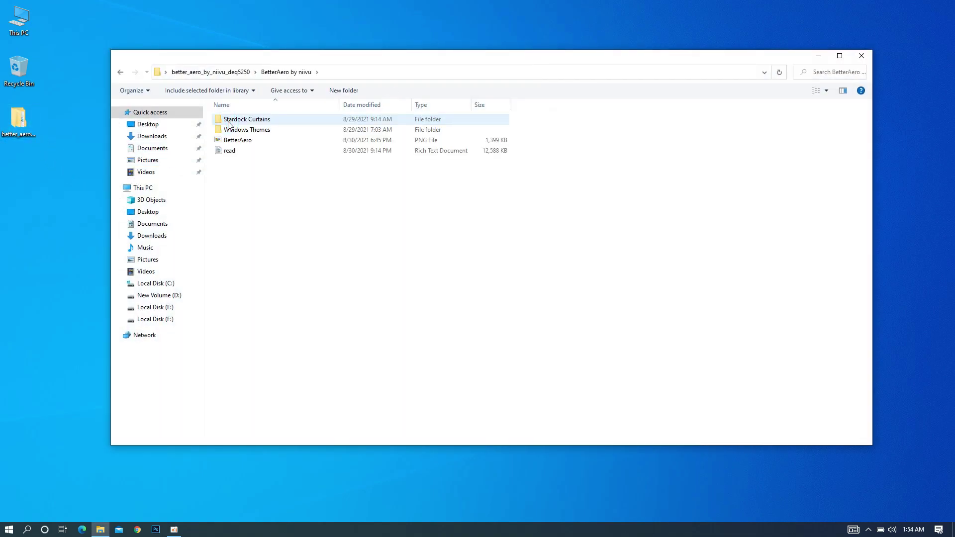
{"action": "left_click", "coordinate": [235, 130]}
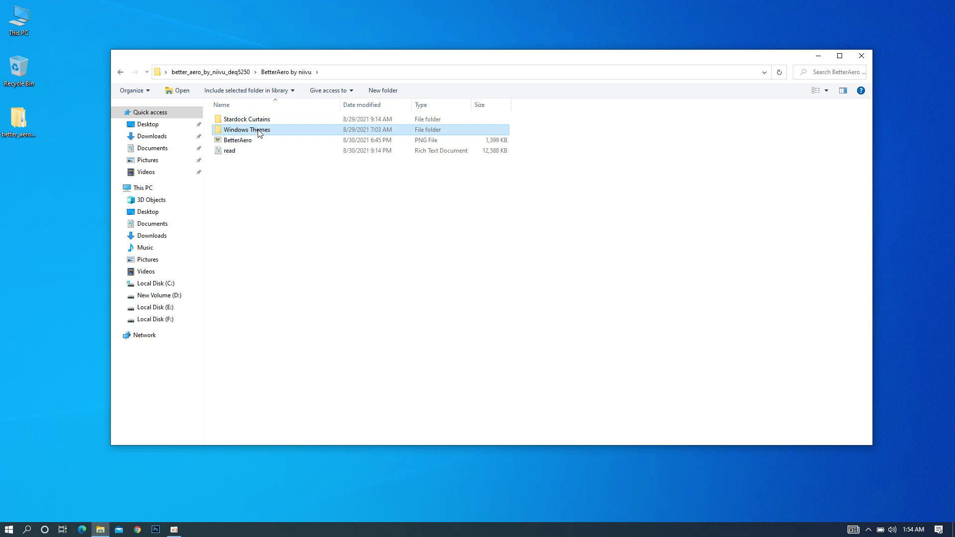
{"action": "double_click", "coordinate": [258, 131]}
{"action": "left_click_drag", "start_coordinate": [260, 190], "coordinate": [278, 119]}
{"action": "right_click", "coordinate": [279, 119]}
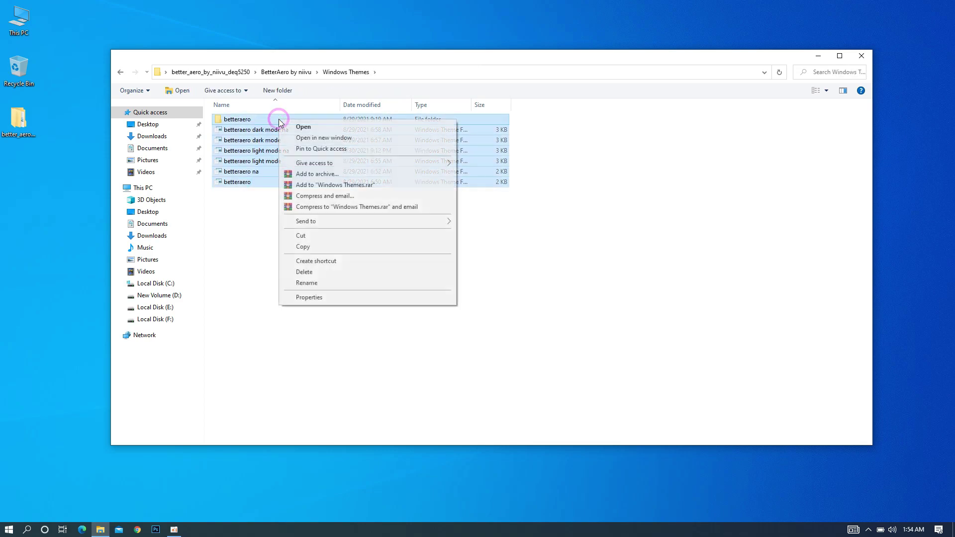
{"action": "left_click", "coordinate": [293, 234]}
Step: Paste the cut theme items into C:\Windows\Resources\Themes with administrator permission and close the folder window
{"action": "left_click", "coordinate": [166, 190]}
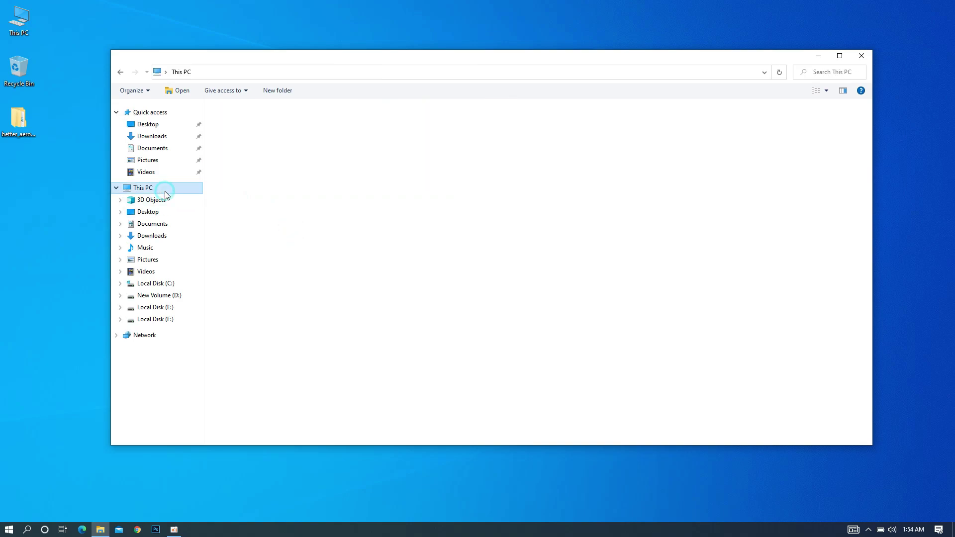
{"action": "double_click", "coordinate": [231, 201]}
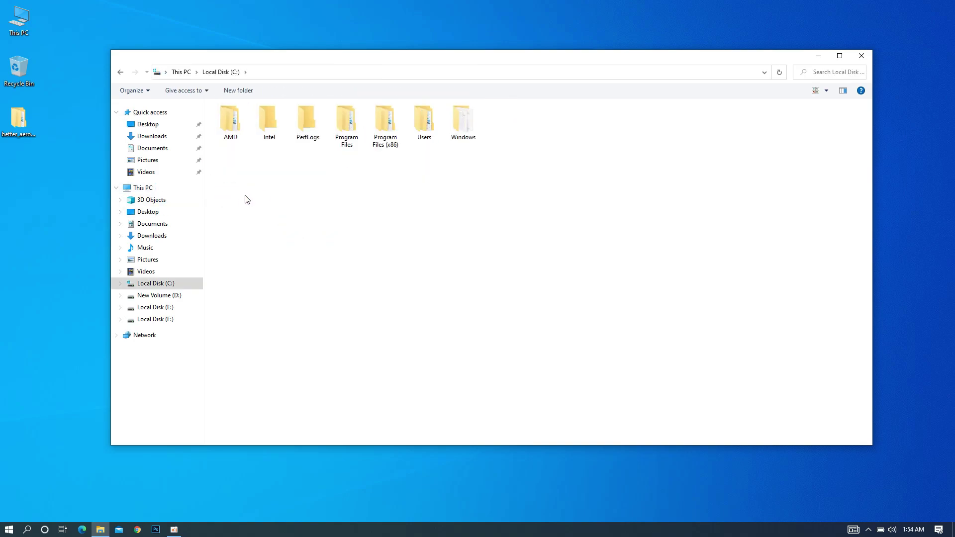
{"action": "double_click", "coordinate": [458, 135]}
{"action": "scroll", "coordinate": [456, 133], "scroll_direction": "down", "scroll_amount": 10}
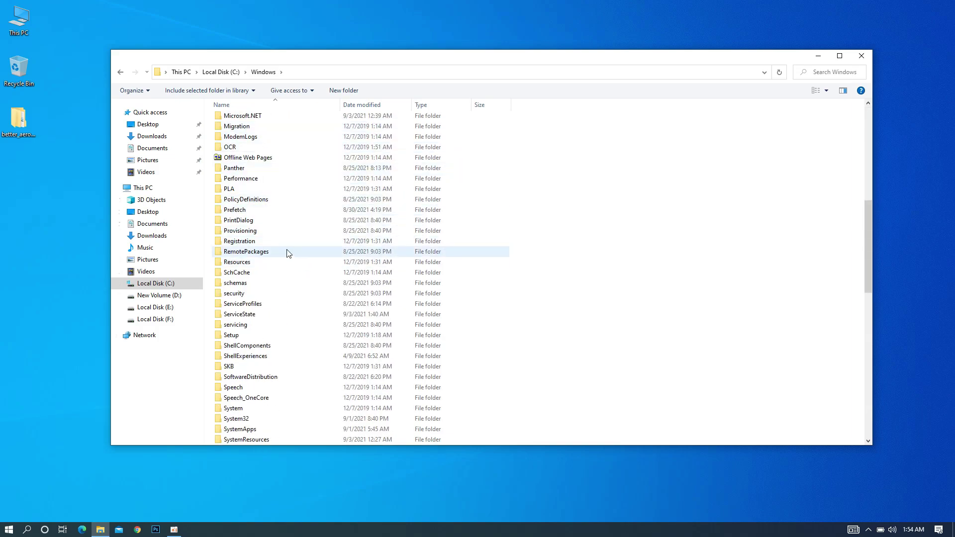
{"action": "left_click", "coordinate": [252, 264]}
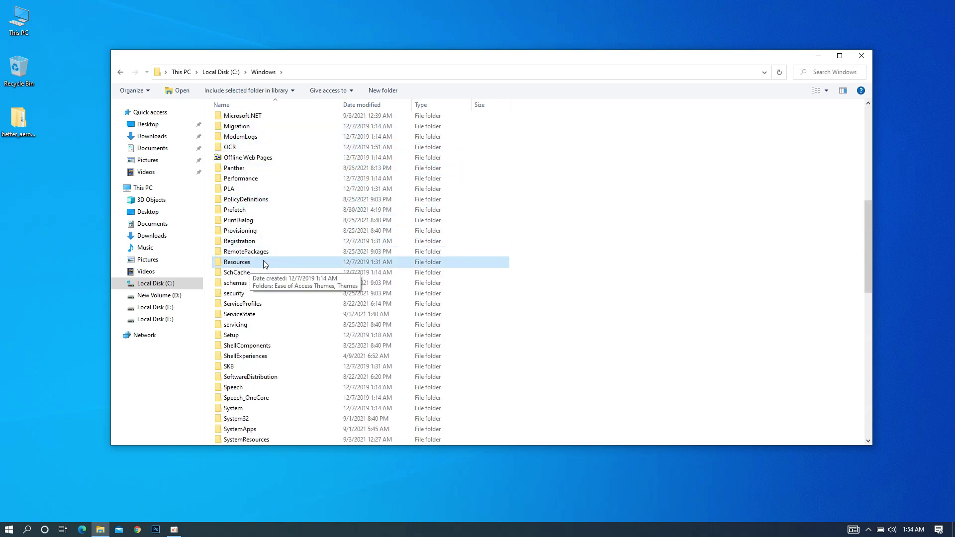
{"action": "double_click", "coordinate": [264, 262]}
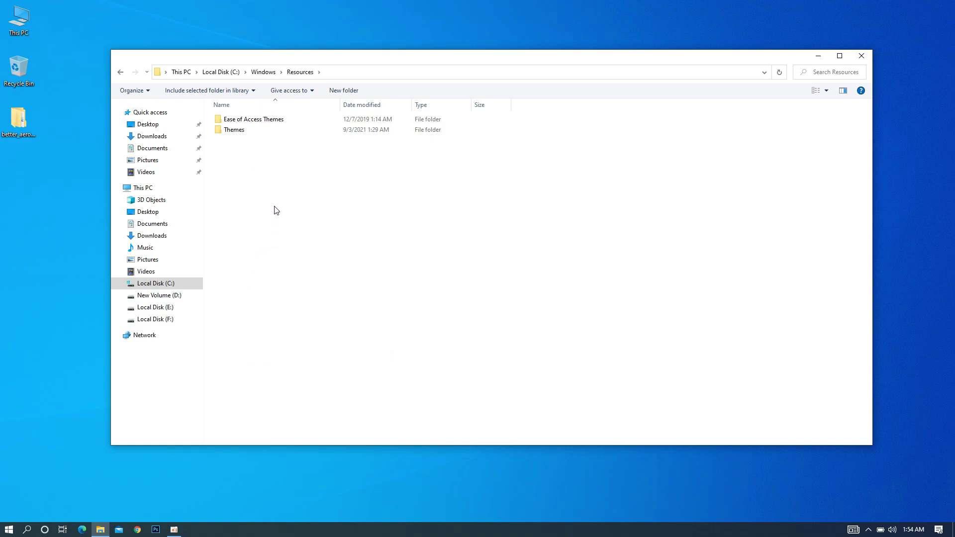
{"action": "double_click", "coordinate": [267, 131]}
{"action": "right_click", "coordinate": [282, 181]}
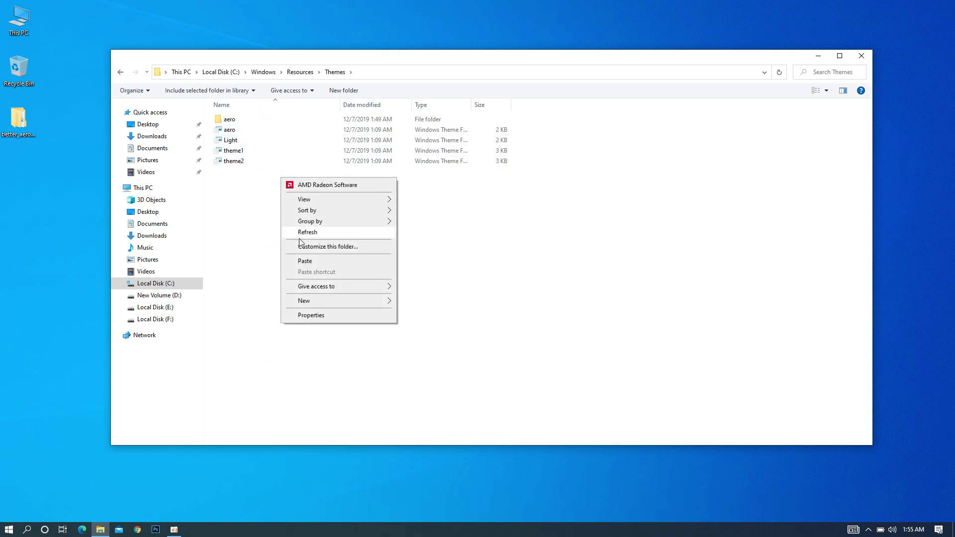
{"action": "left_click", "coordinate": [298, 259]}
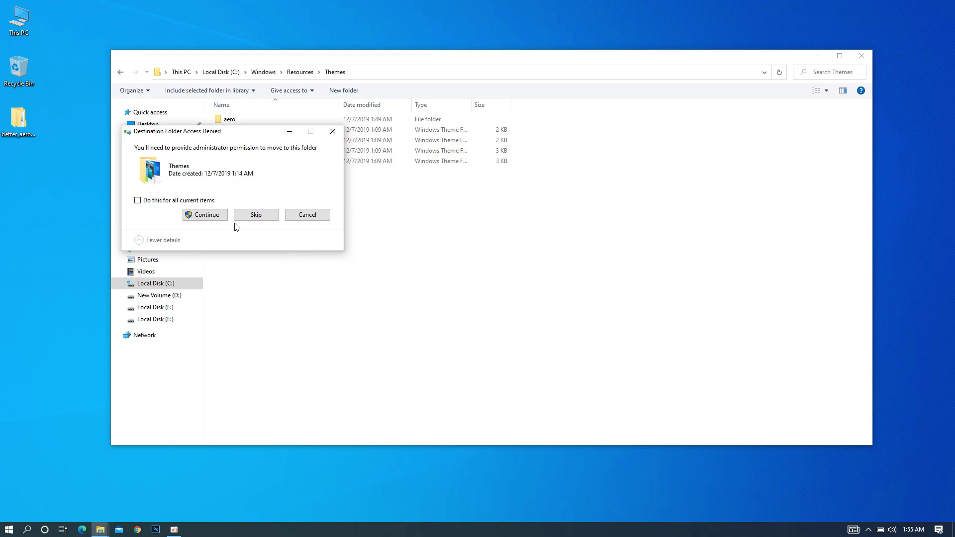
{"action": "left_click", "coordinate": [212, 215]}
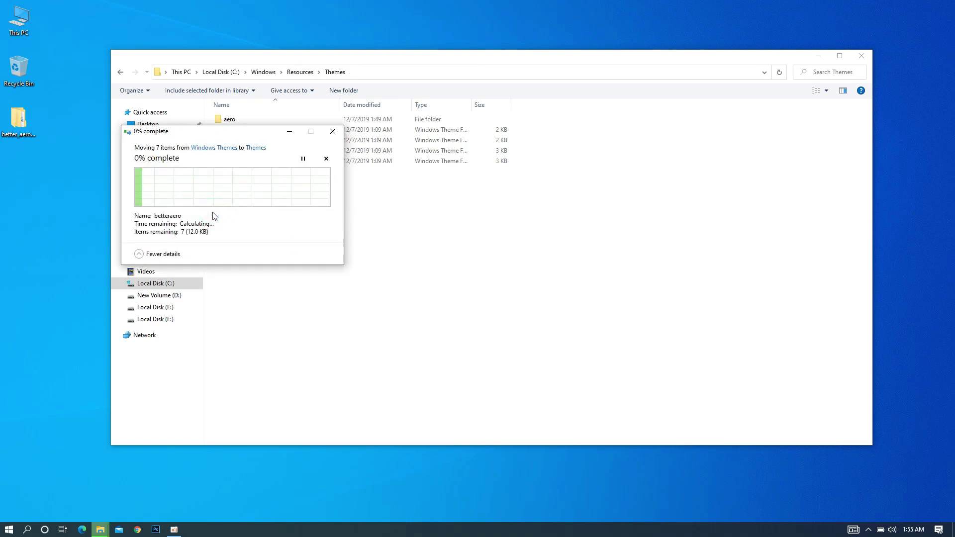
{"action": "left_click", "coordinate": [861, 55]}
Step: Apply the betteraero light mode theme in the Personalization settings and close Settings
{"action": "right_click", "coordinate": [861, 57]}
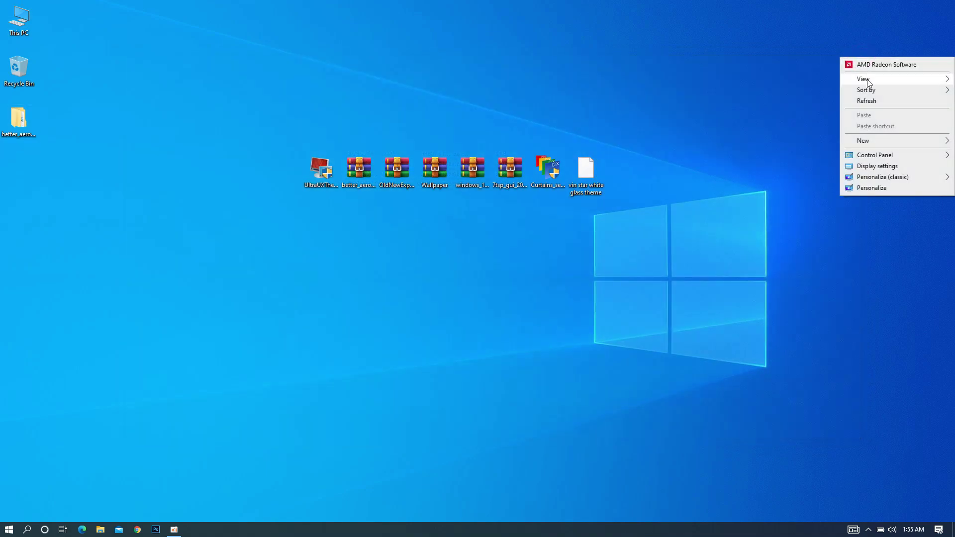
{"action": "left_click", "coordinate": [859, 188]}
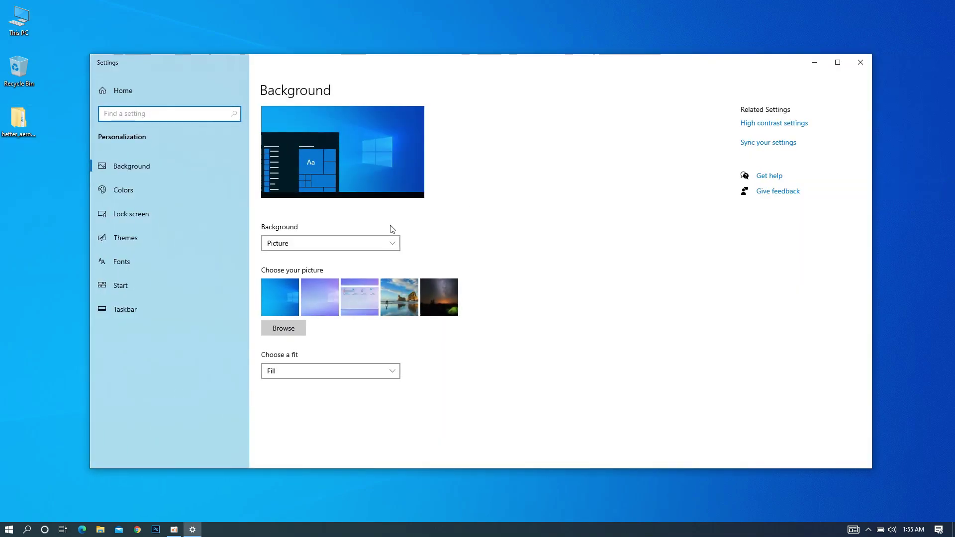
{"action": "left_click", "coordinate": [225, 242]}
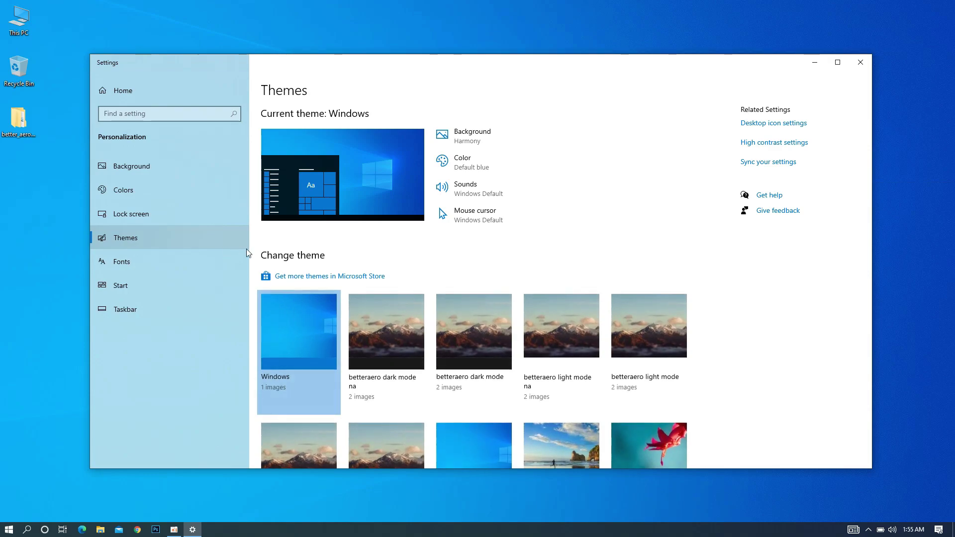
{"action": "scroll", "coordinate": [473, 227], "scroll_direction": "down", "scroll_amount": 2}
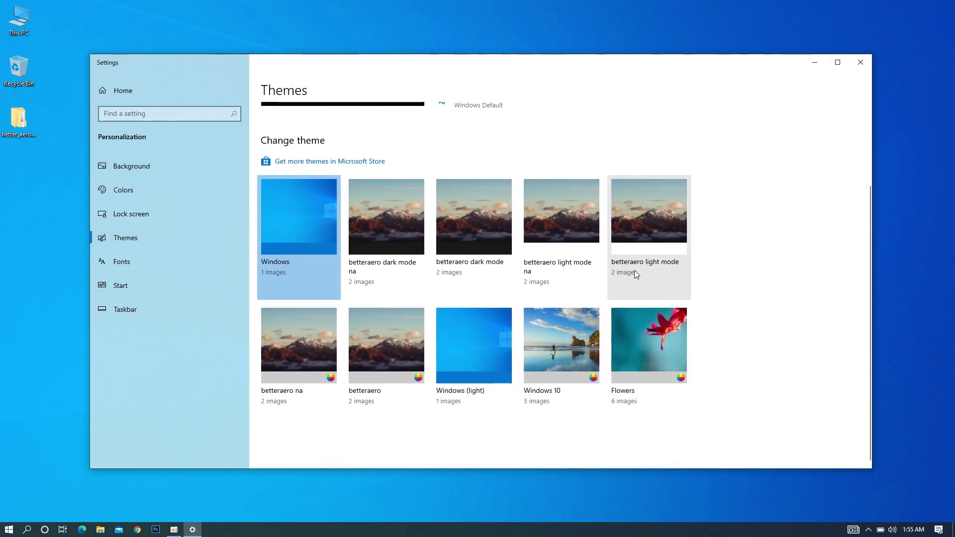
{"action": "left_click", "coordinate": [655, 264]}
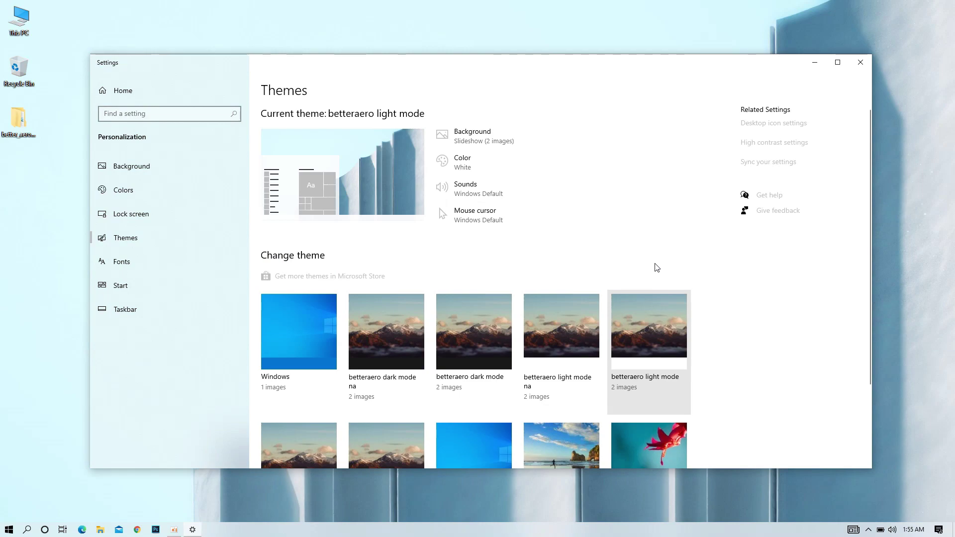
{"action": "left_click", "coordinate": [856, 63]}
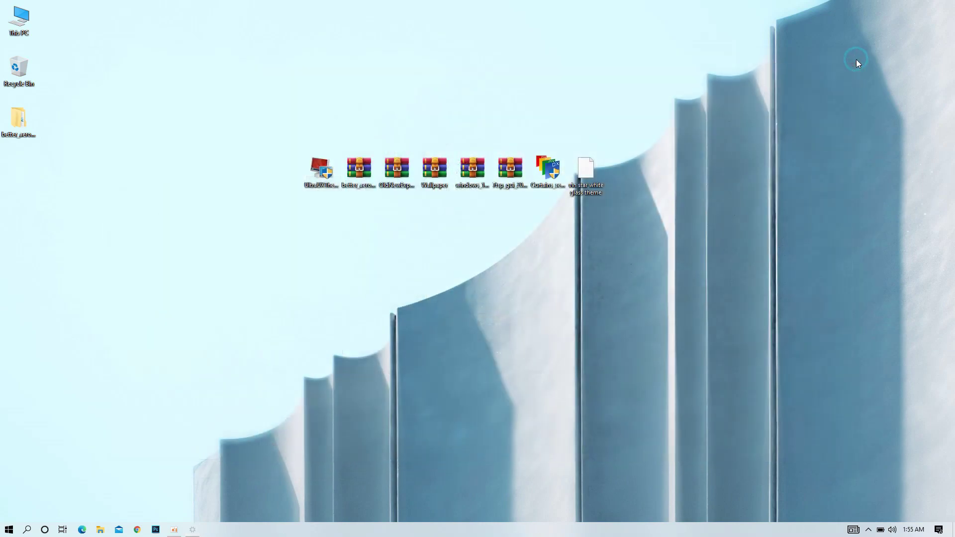
Step: Extract the OldNewExplorer archive into an OldNewExplorer folder on the desktop and open that folder
{"action": "right_click", "coordinate": [404, 181]}
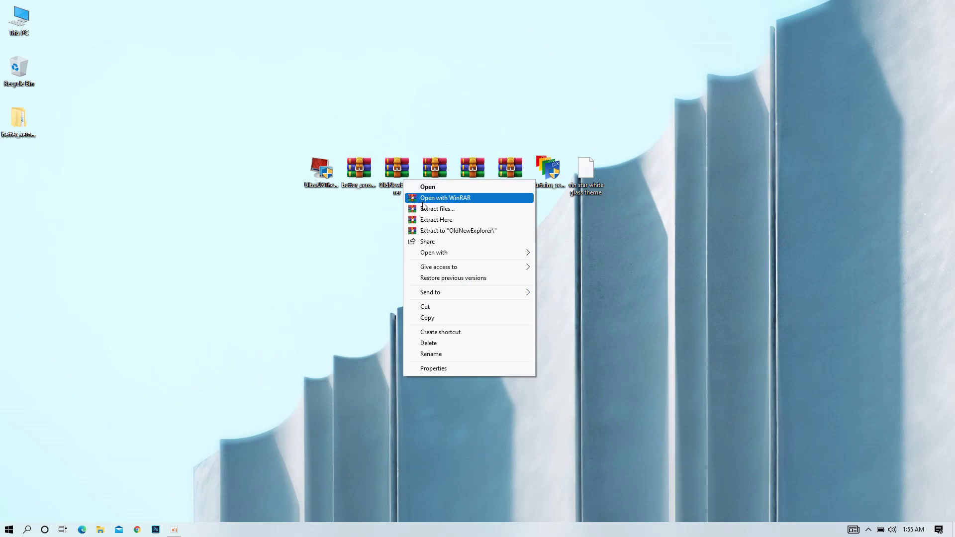
{"action": "left_click", "coordinate": [423, 209]}
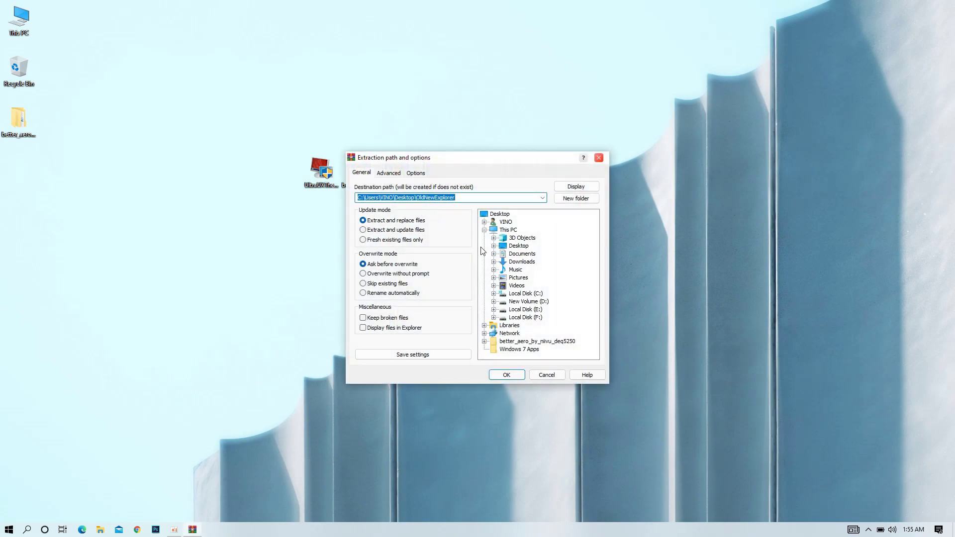
{"action": "left_click", "coordinate": [507, 374]}
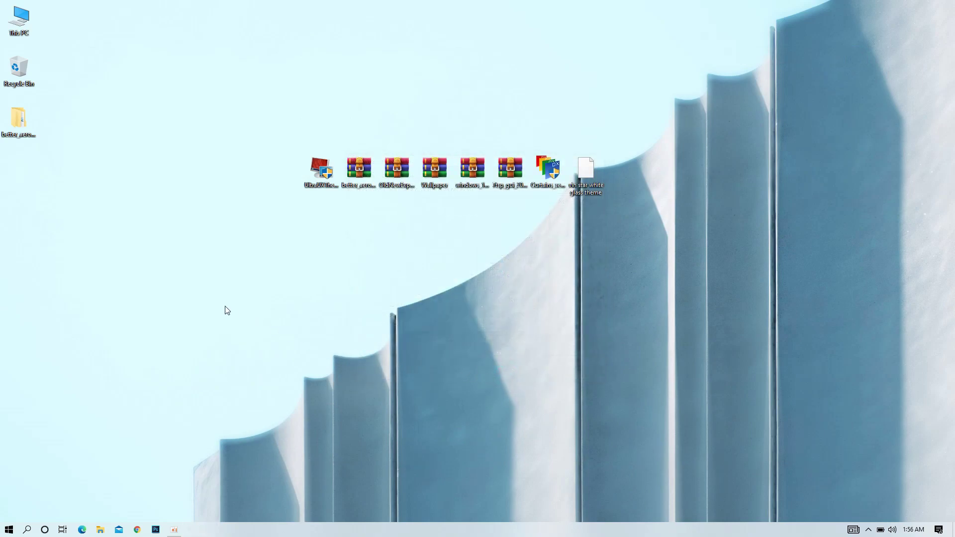
{"action": "double_click", "coordinate": [20, 171]}
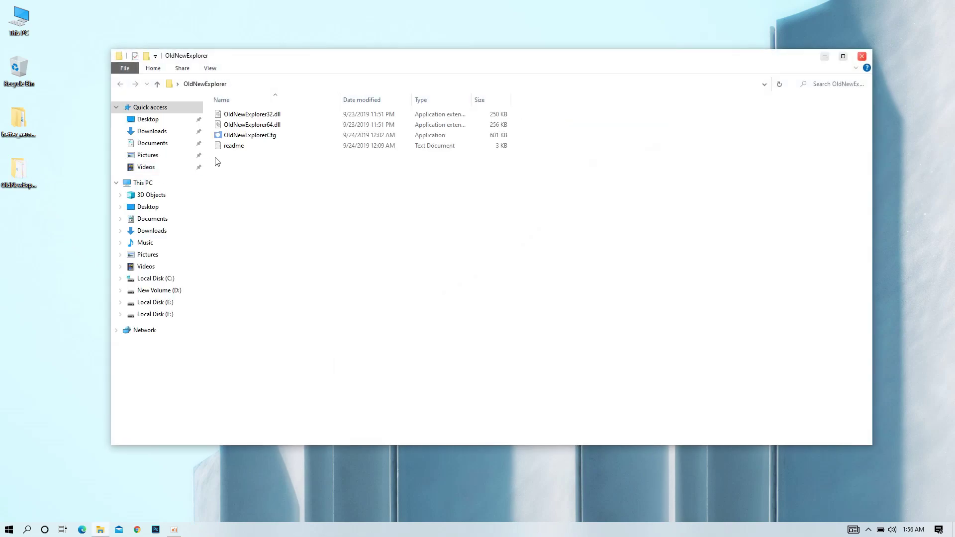
Step: Install the OldNewExplorer shell extension with command bar instead of Ribbon and hidden caption text, caption icon and Up button, and close its windows
{"action": "double_click", "coordinate": [234, 136]}
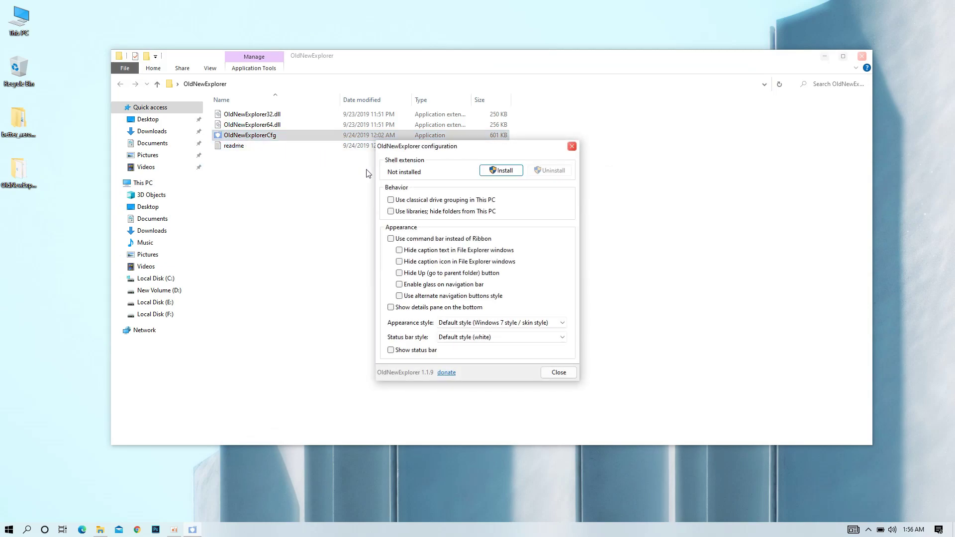
{"action": "left_click", "coordinate": [392, 240]}
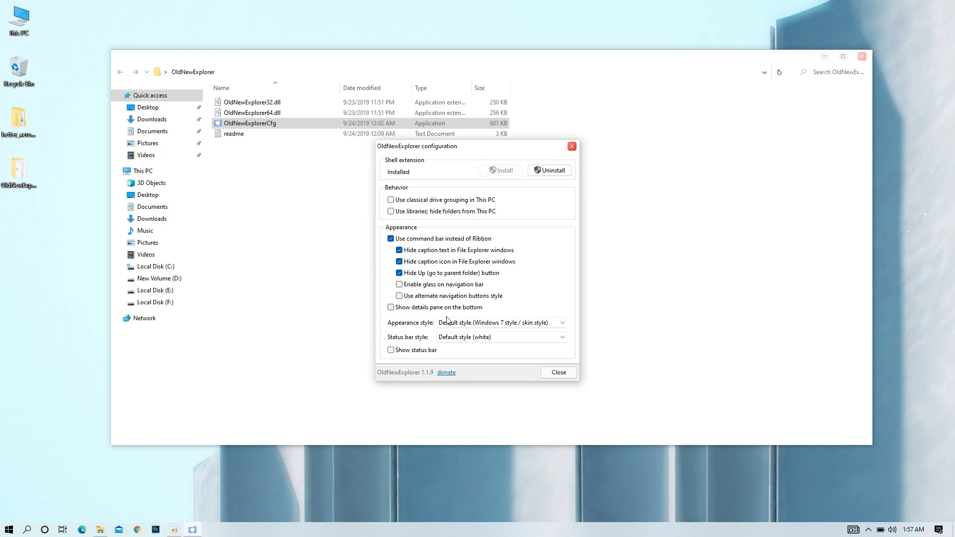
{"action": "left_click", "coordinate": [559, 372]}
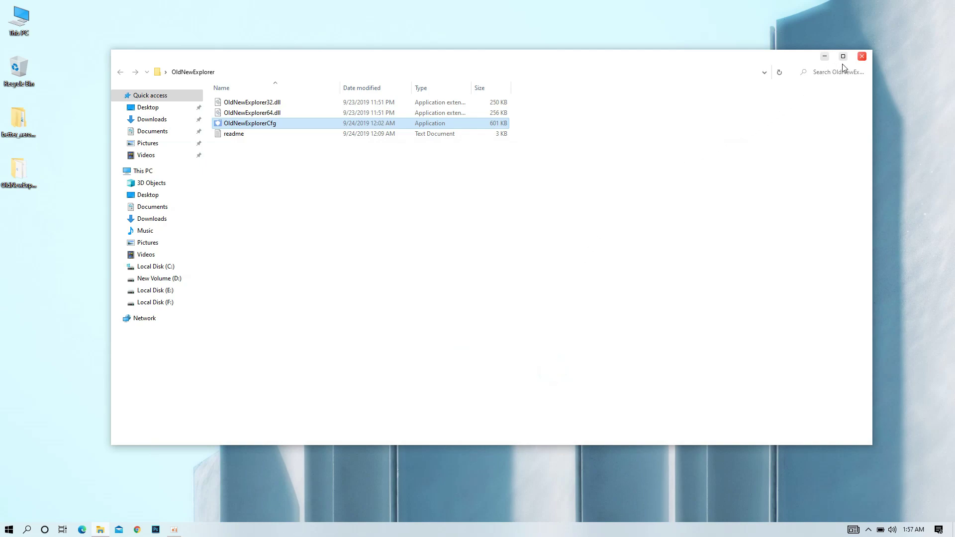
{"action": "left_click", "coordinate": [859, 59]}
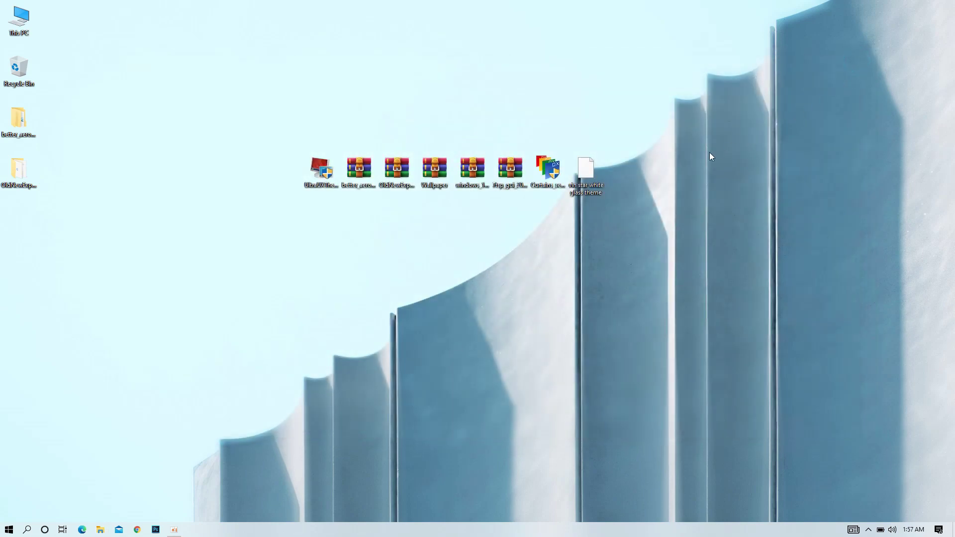
Step: Extract the Wallpaper archive into a Wallpaper folder on the desktop and open that folder
{"action": "right_click", "coordinate": [440, 168]}
{"action": "left_click", "coordinate": [461, 196]}
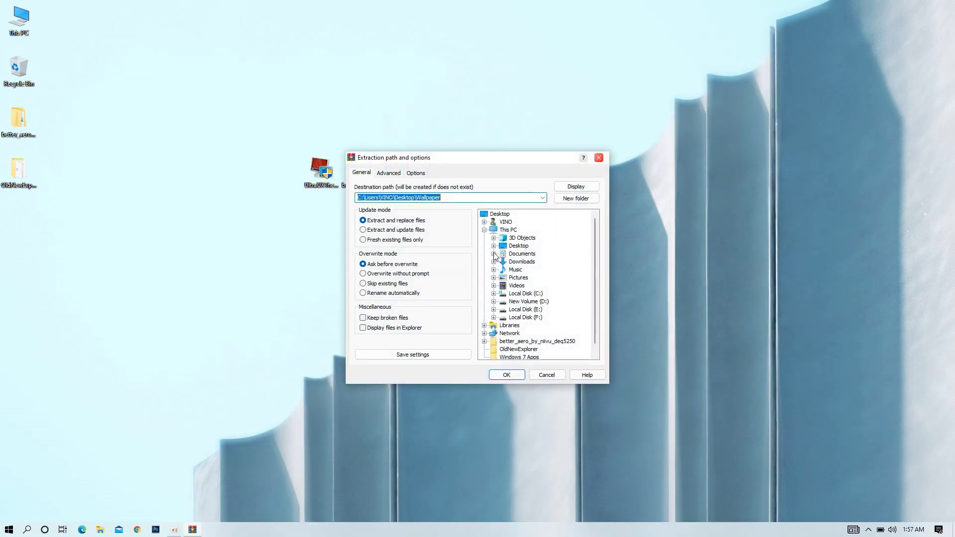
{"action": "left_click", "coordinate": [511, 374]}
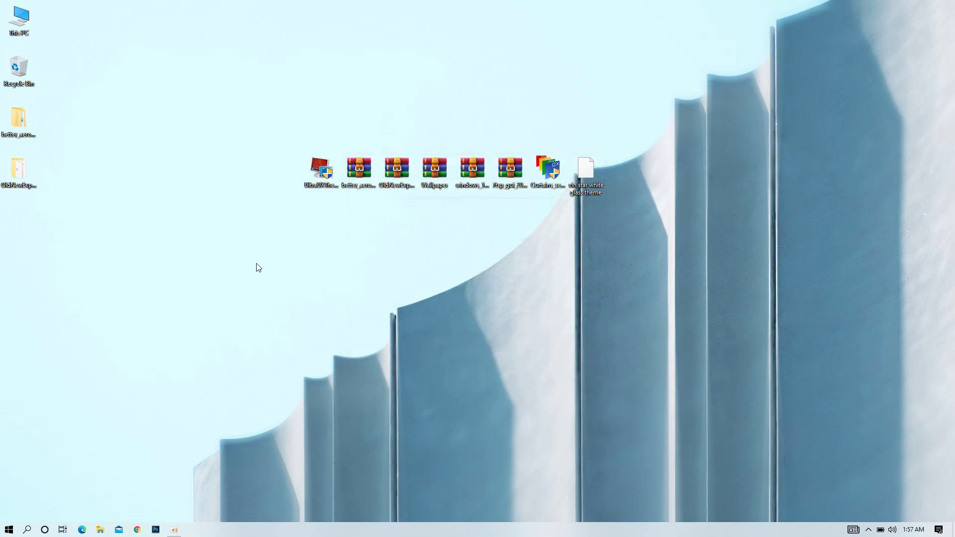
{"action": "double_click", "coordinate": [23, 216]}
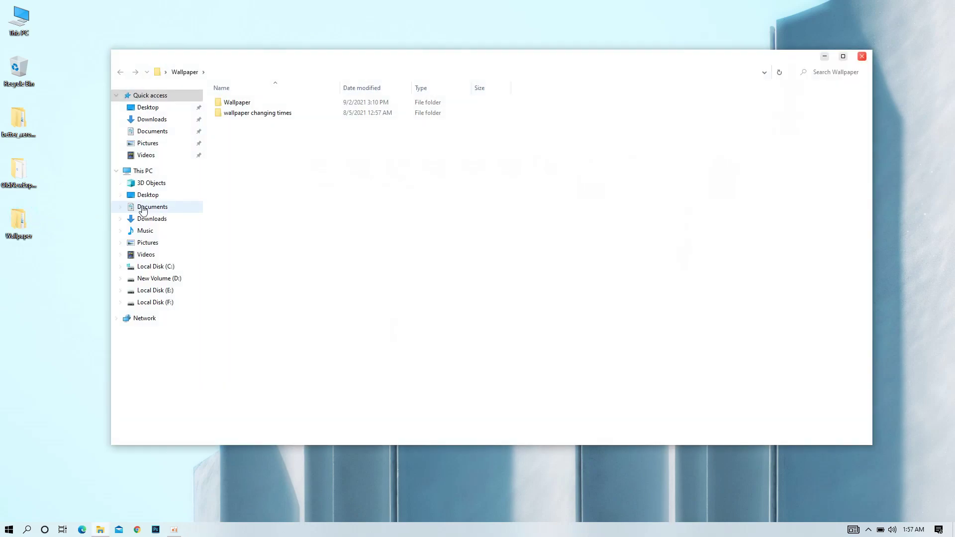
Step: Merge the 10 sec registry file from the wallpaper changing times folder into the registry
{"action": "left_click", "coordinate": [244, 113]}
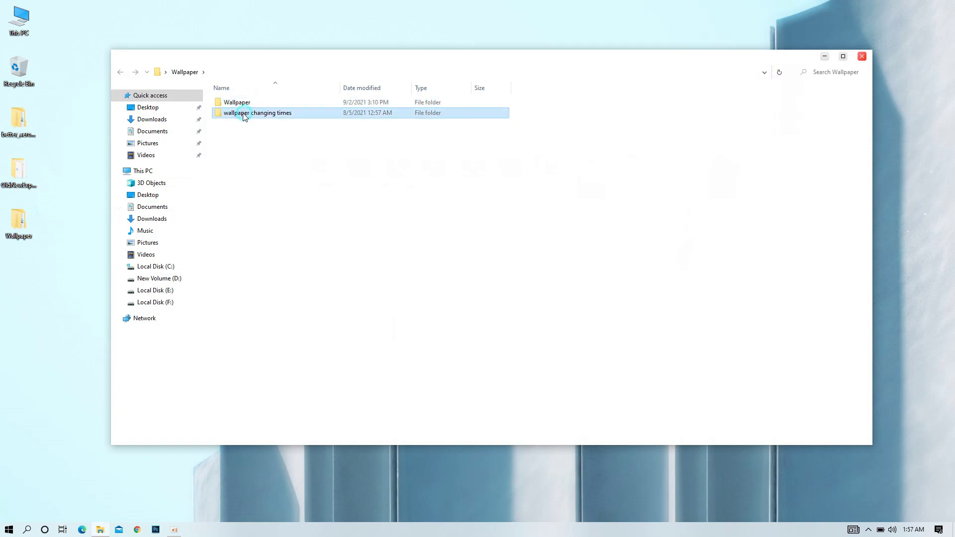
{"action": "double_click", "coordinate": [253, 116]}
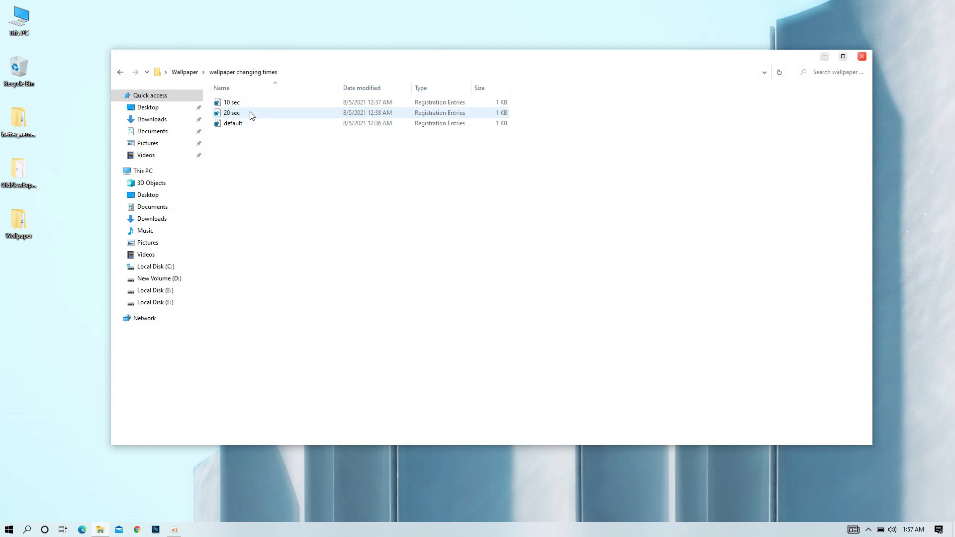
{"action": "left_click", "coordinate": [248, 103]}
{"action": "left_click", "coordinate": [250, 113]}
{"action": "left_click", "coordinate": [248, 123]}
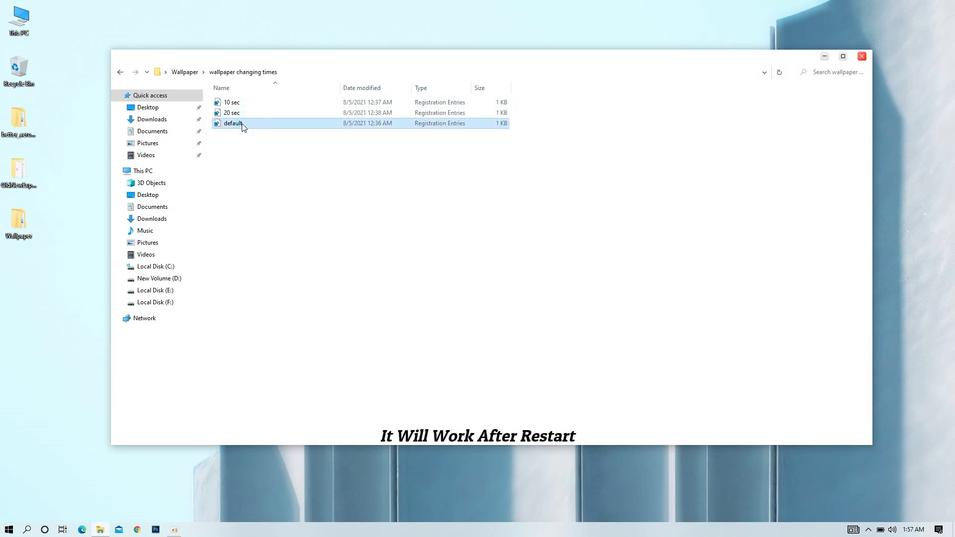
{"action": "left_click", "coordinate": [244, 102]}
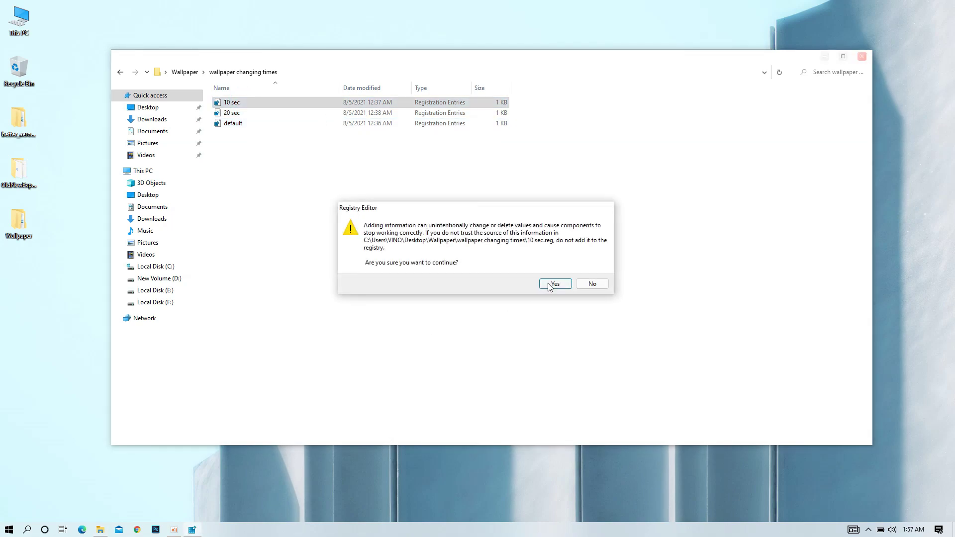
{"action": "left_click", "coordinate": [548, 286]}
{"action": "left_click", "coordinate": [582, 271]}
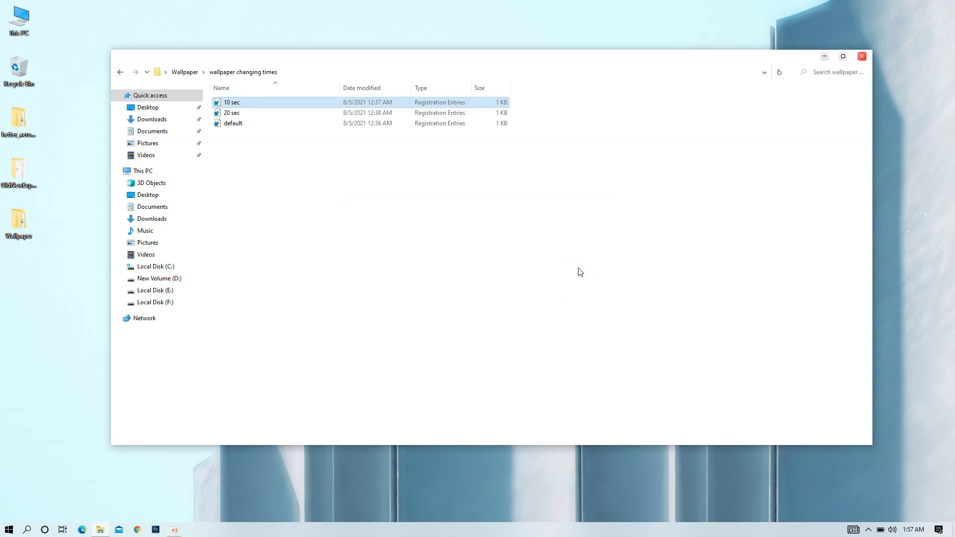
Step: Install the Big Sur, Flowers, Huawei and Windows wallpaper theme packs from the inner Wallpaper folder
{"action": "left_click", "coordinate": [120, 73]}
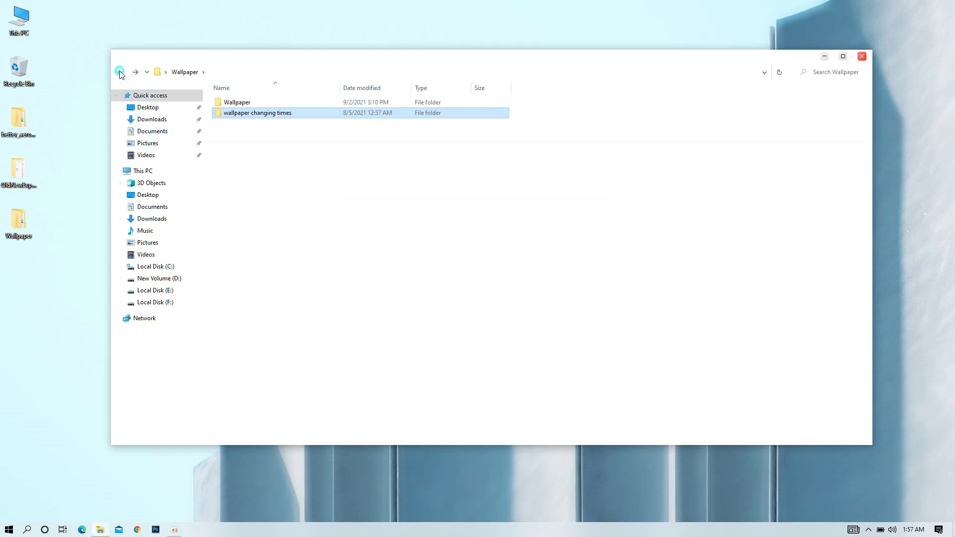
{"action": "double_click", "coordinate": [234, 102]}
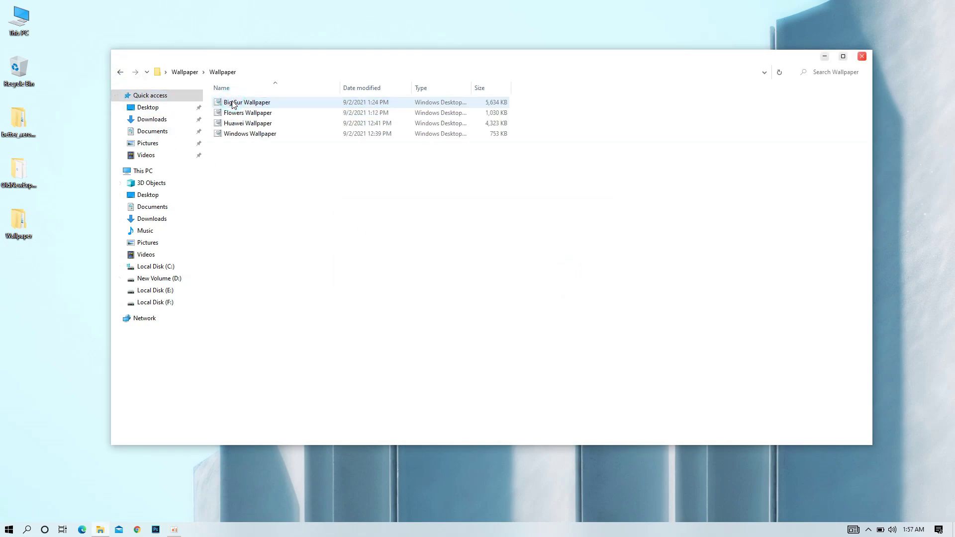
{"action": "left_click_drag", "start_coordinate": [249, 158], "coordinate": [259, 101]}
{"action": "right_click", "coordinate": [259, 104]}
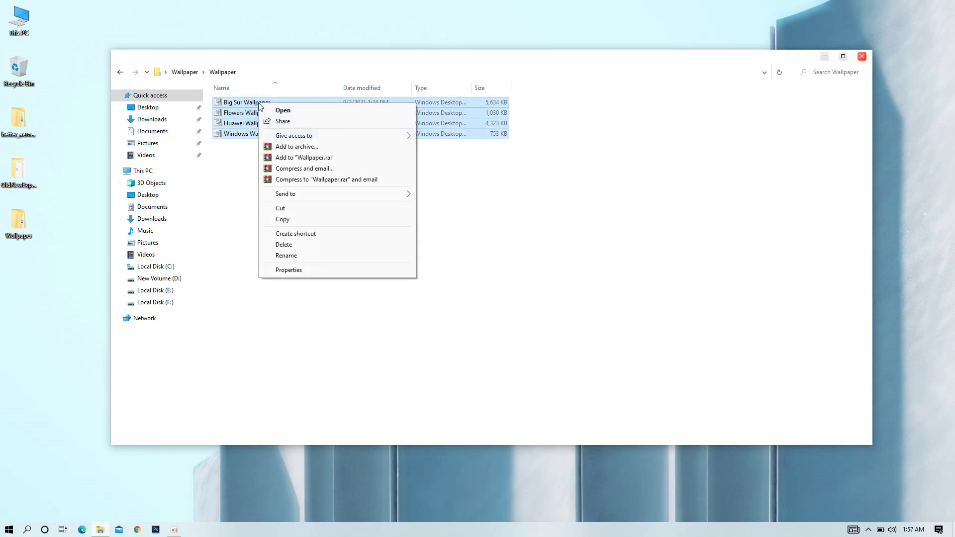
{"action": "left_click", "coordinate": [267, 115]}
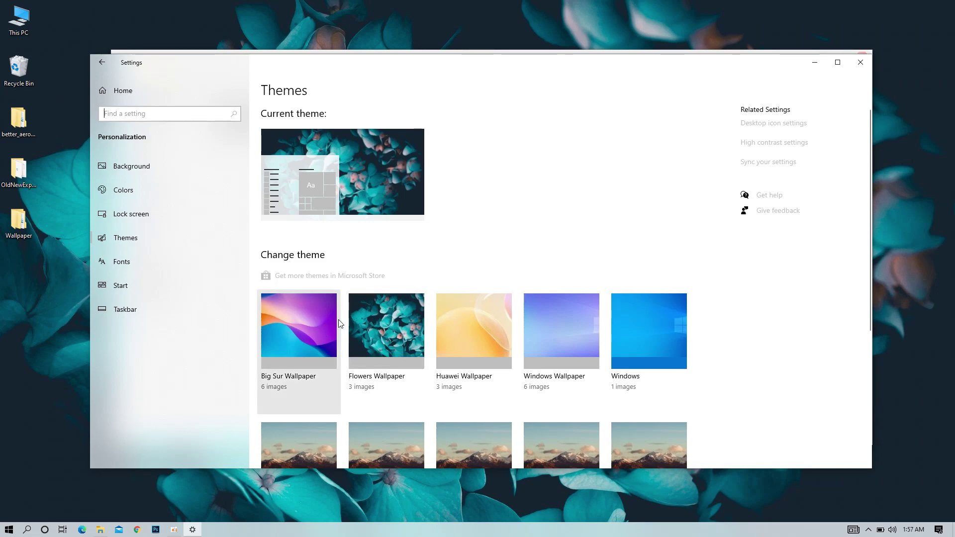
Step: Try out the Big Sur Wallpaper, Flowers Wallpaper and Windows Wallpaper themes one after another
{"action": "left_click", "coordinate": [311, 327]}
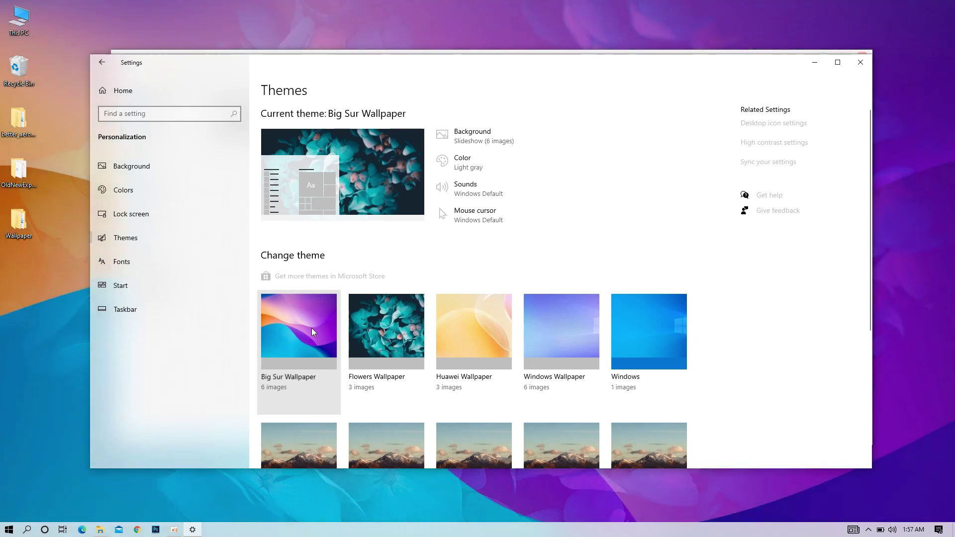
{"action": "left_click", "coordinate": [372, 335]}
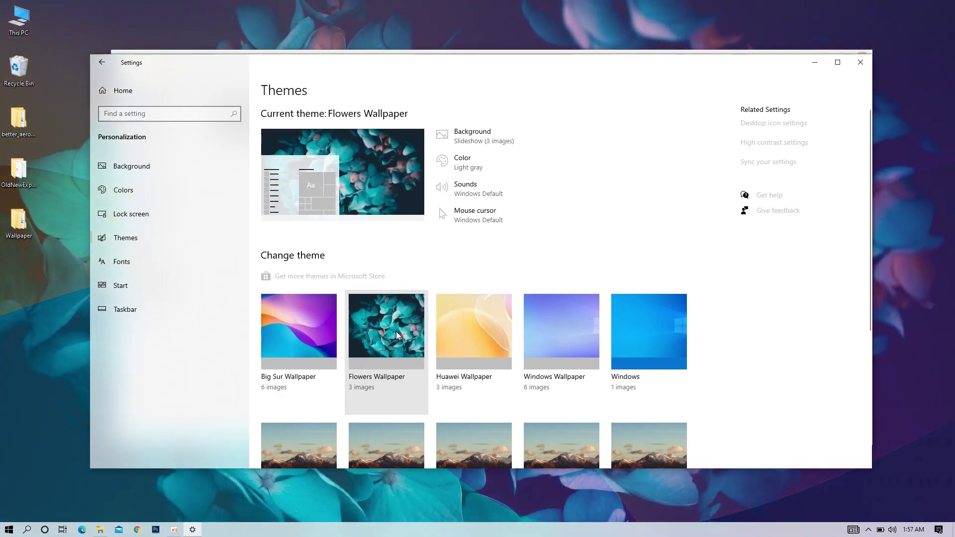
{"action": "left_click", "coordinate": [550, 334]}
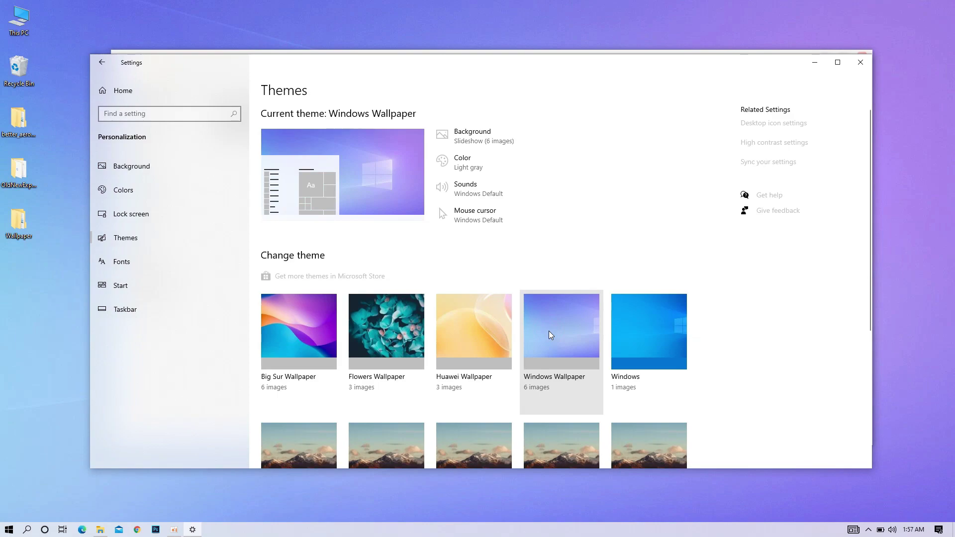
Step: Apply the Huawei Wallpaper theme and close both Settings and the wallpaper folder window
{"action": "left_click", "coordinate": [491, 333]}
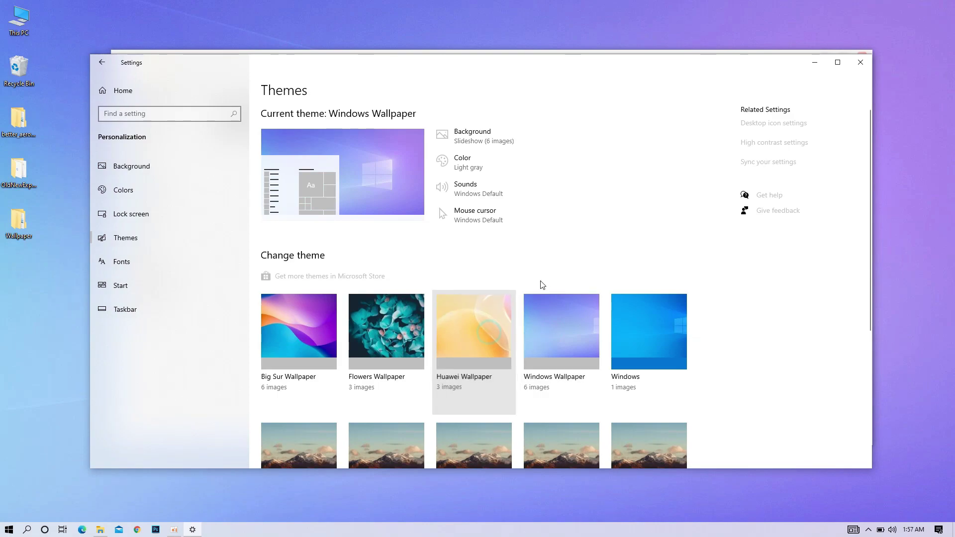
{"action": "left_click", "coordinate": [860, 62]}
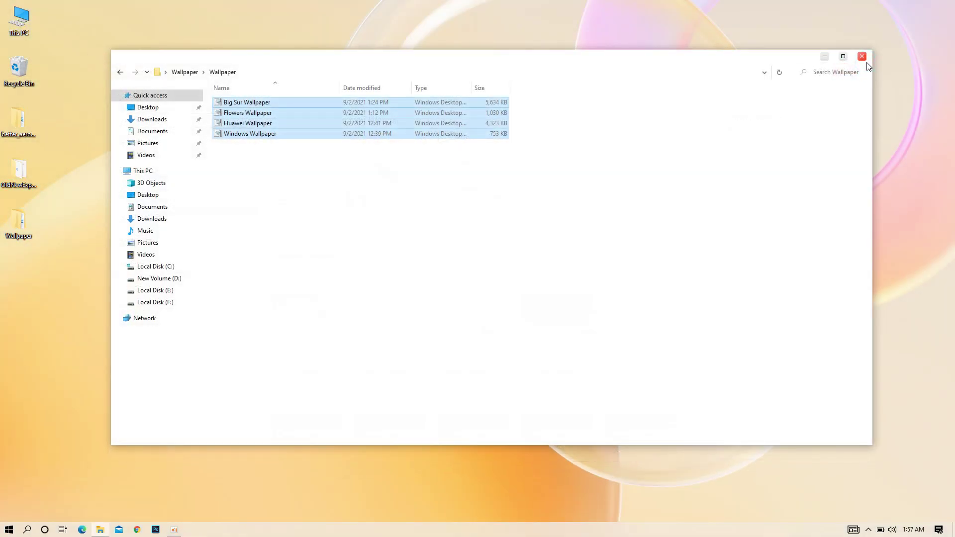
{"action": "left_click", "coordinate": [860, 58]}
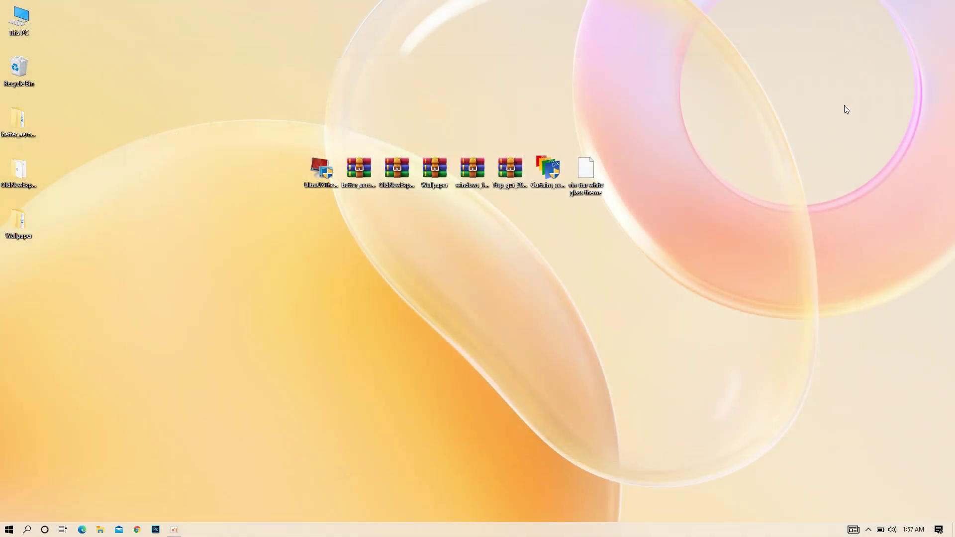
Step: Extract the windows_11_icon_themes archive to its own desktop folder and open Windows 11 Icons Theme by niivu inside it
{"action": "right_click", "coordinate": [468, 169]}
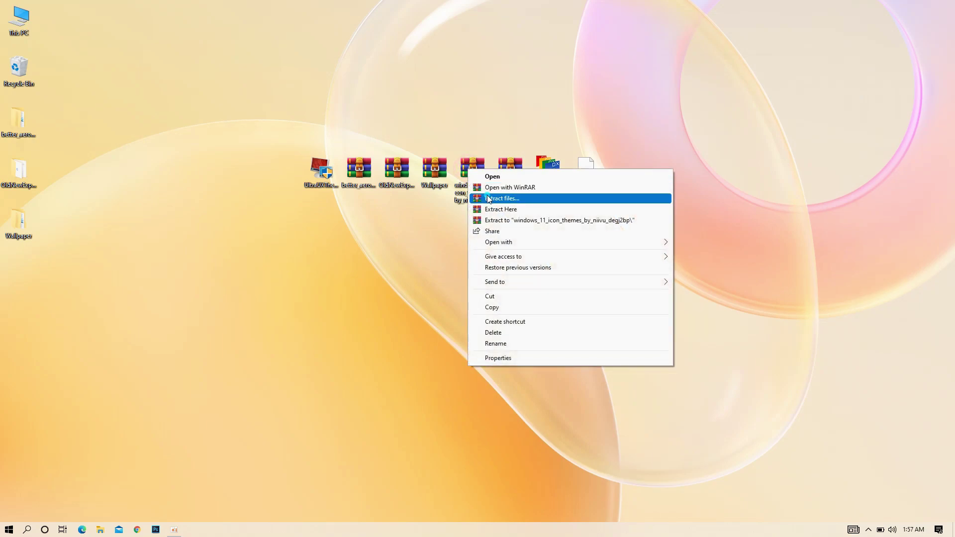
{"action": "left_click", "coordinate": [488, 199]}
{"action": "left_click", "coordinate": [508, 375]}
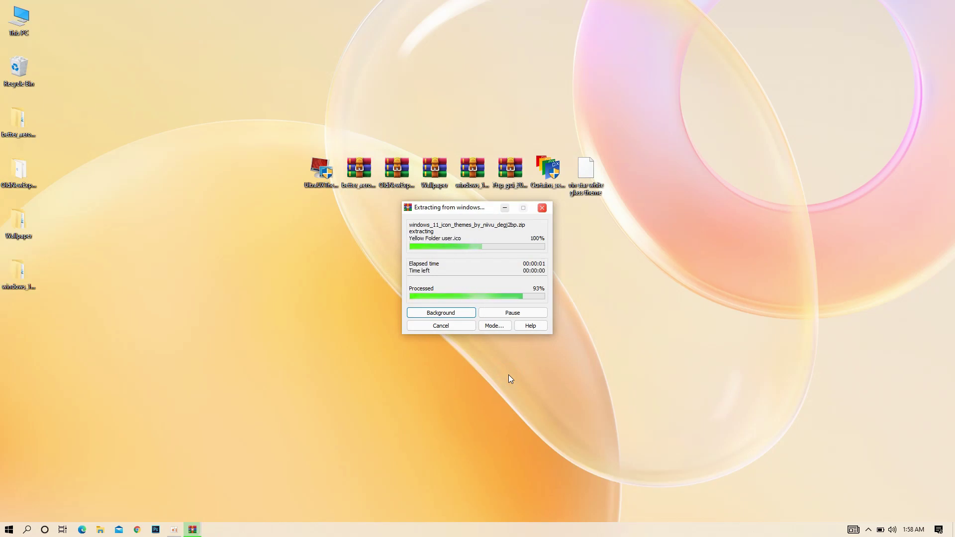
{"action": "double_click", "coordinate": [15, 268]}
{"action": "double_click", "coordinate": [230, 102]}
Step: In 7TSP Themes for Windows 10 1903 and higher, strip the .remove extension to get 7TSP Windows 10 New (default).7z, and close the folder window
{"action": "left_click", "coordinate": [251, 105]}
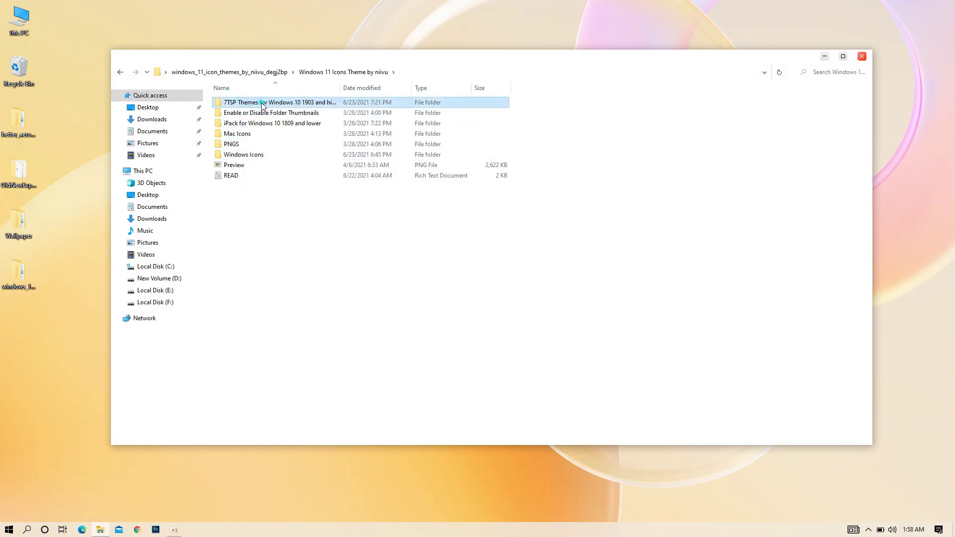
{"action": "double_click", "coordinate": [262, 105]}
{"action": "left_click", "coordinate": [237, 114]}
{"action": "right_click", "coordinate": [267, 116]}
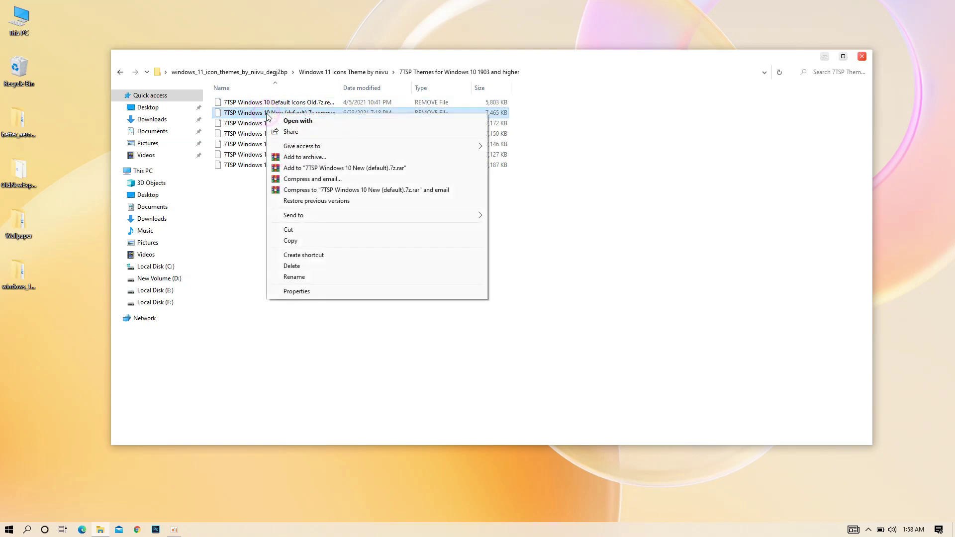
{"action": "left_click", "coordinate": [306, 276]}
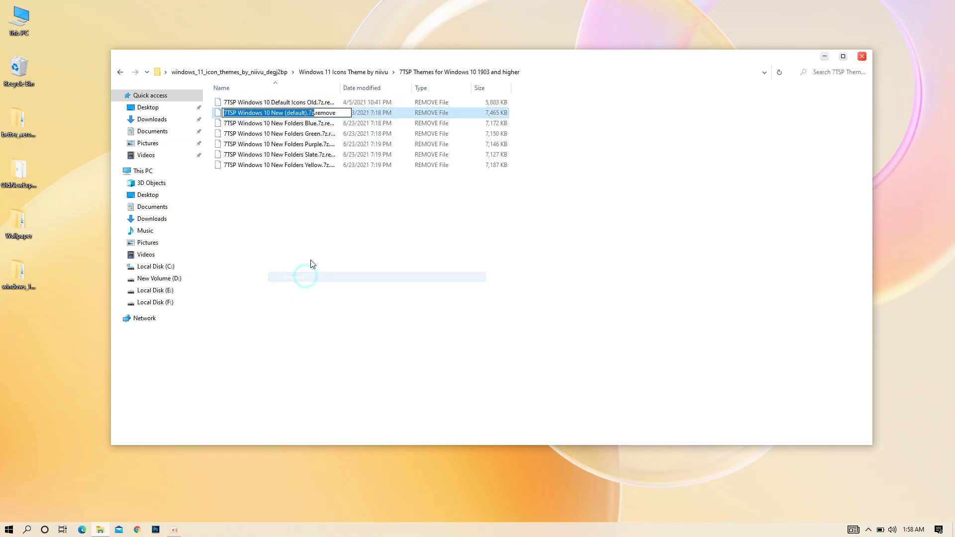
{"action": "left_click", "coordinate": [340, 114]}
{"action": "key", "text": "BackSpace"}
{"action": "key", "text": "BackSpace"}
{"action": "key", "text": "BackSpace"}
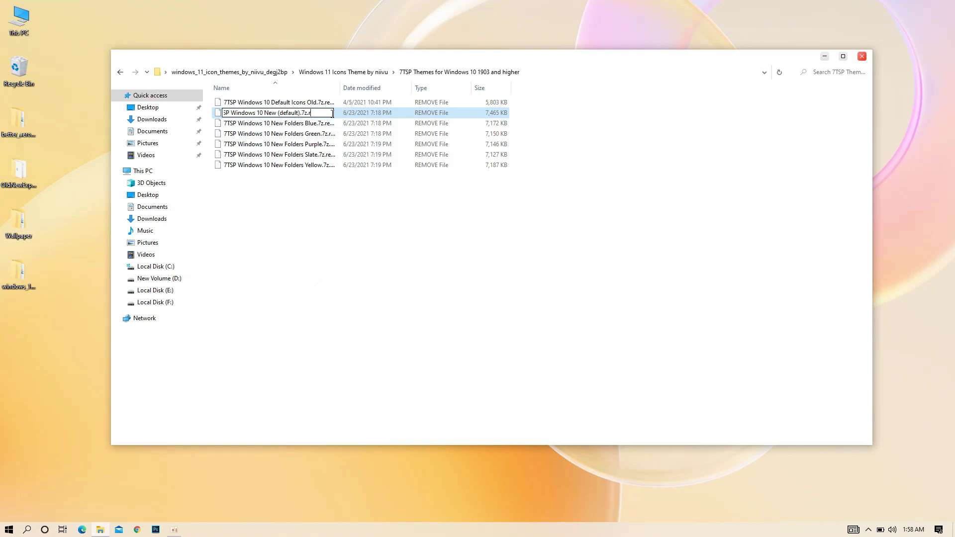
{"action": "key", "text": "Return"}
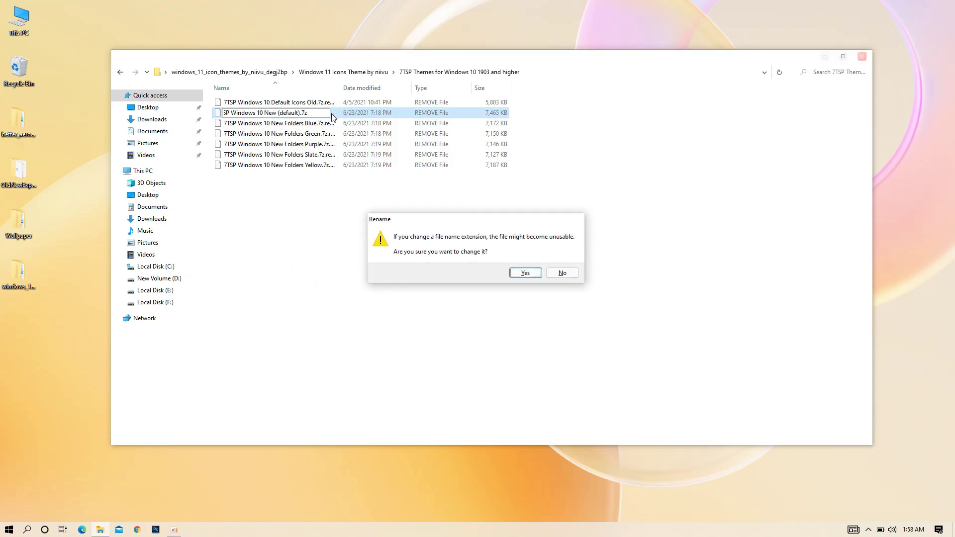
{"action": "left_click", "coordinate": [517, 274]}
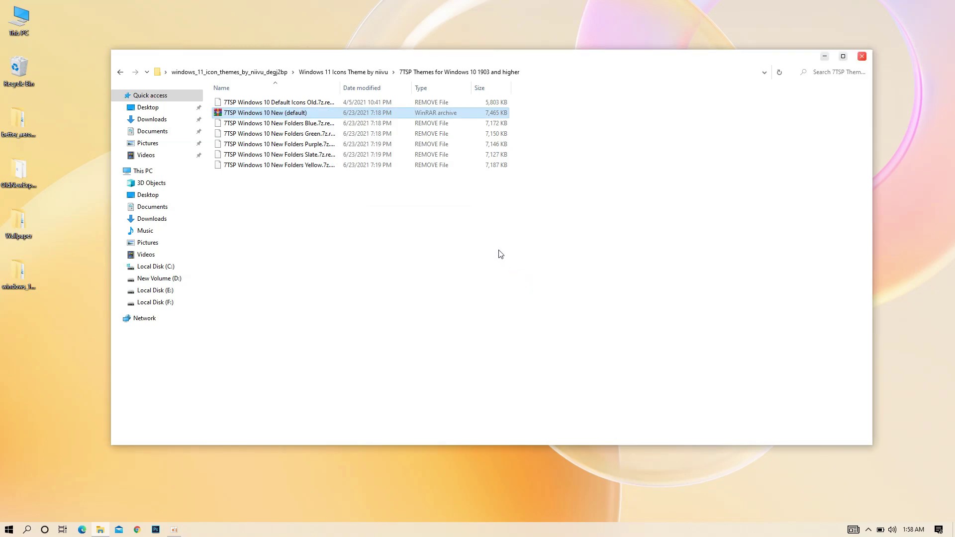
{"action": "left_click", "coordinate": [863, 56]}
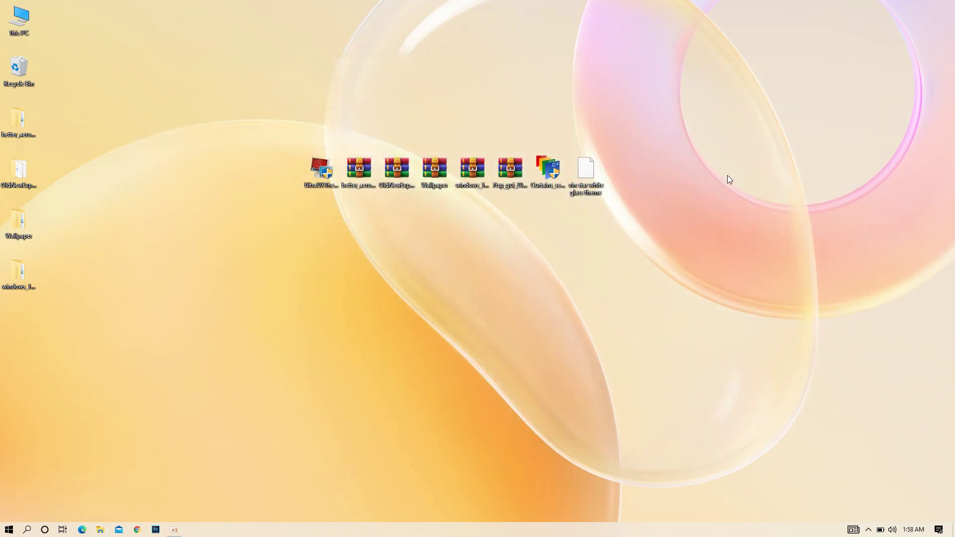
Step: Extract the 7tsp_gui_2019_edition archive to its own folder on the desktop and open that folder
{"action": "right_click", "coordinate": [499, 171]}
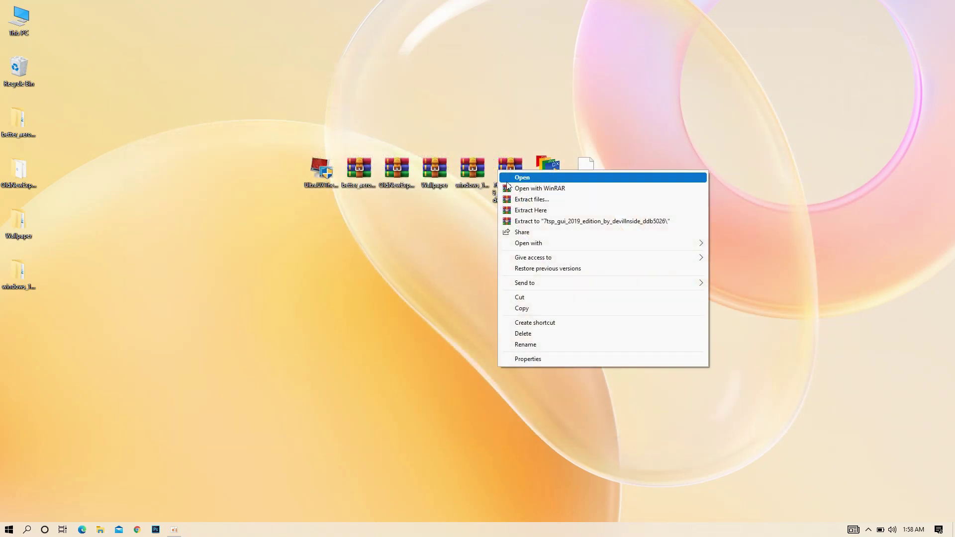
{"action": "left_click", "coordinate": [516, 200]}
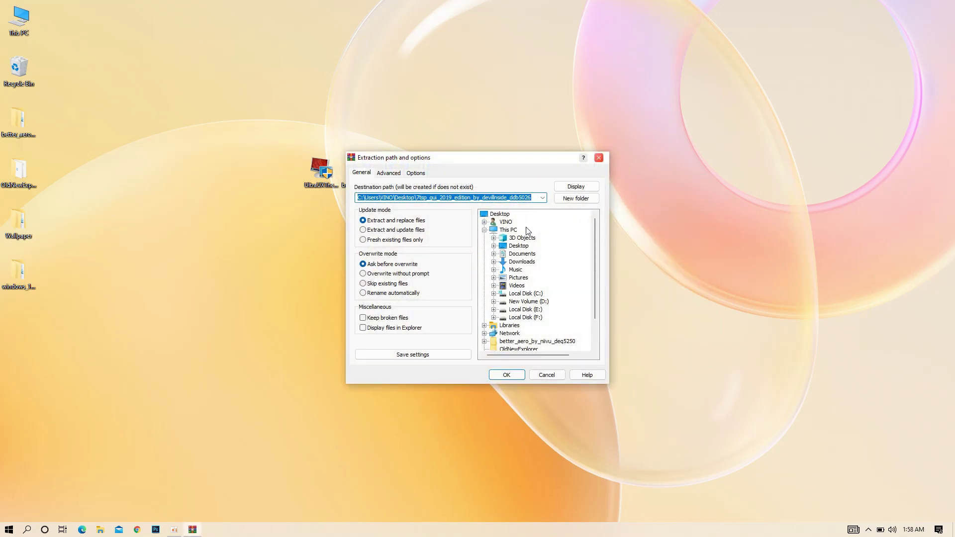
{"action": "left_click", "coordinate": [508, 375]}
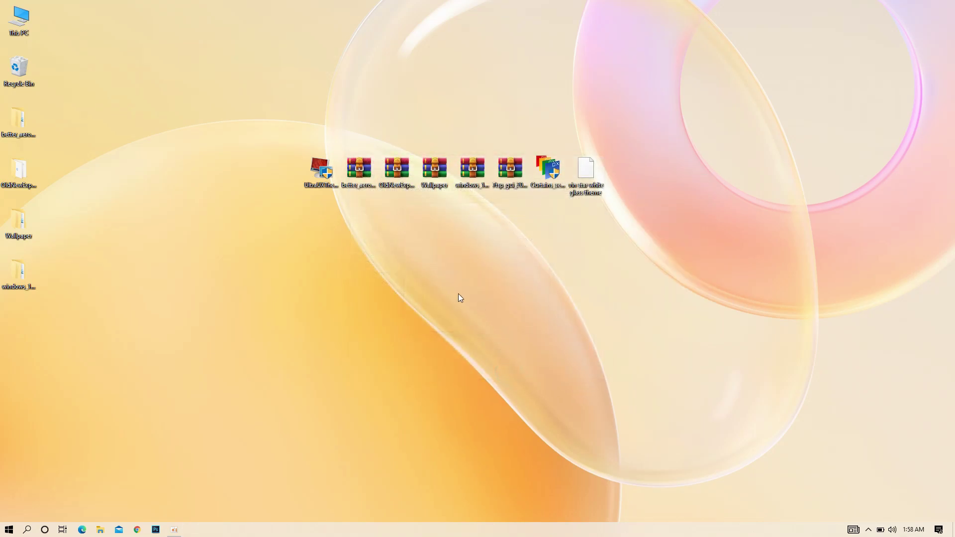
{"action": "double_click", "coordinate": [26, 322]}
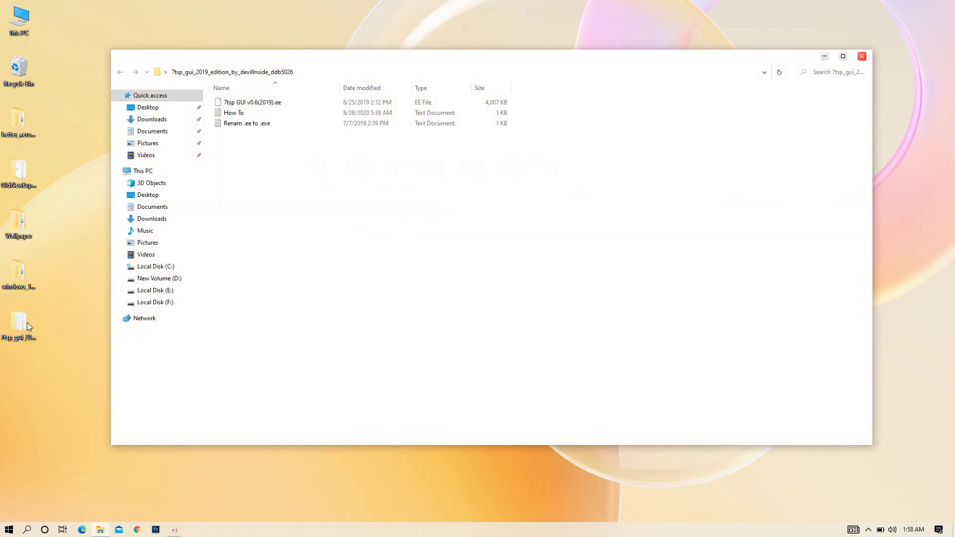
Step: Rename 7tsp GUI v0.6(2019).ee to 7tsp GUI v0.6(2019).exe and accept the extension change
{"action": "left_click", "coordinate": [255, 104]}
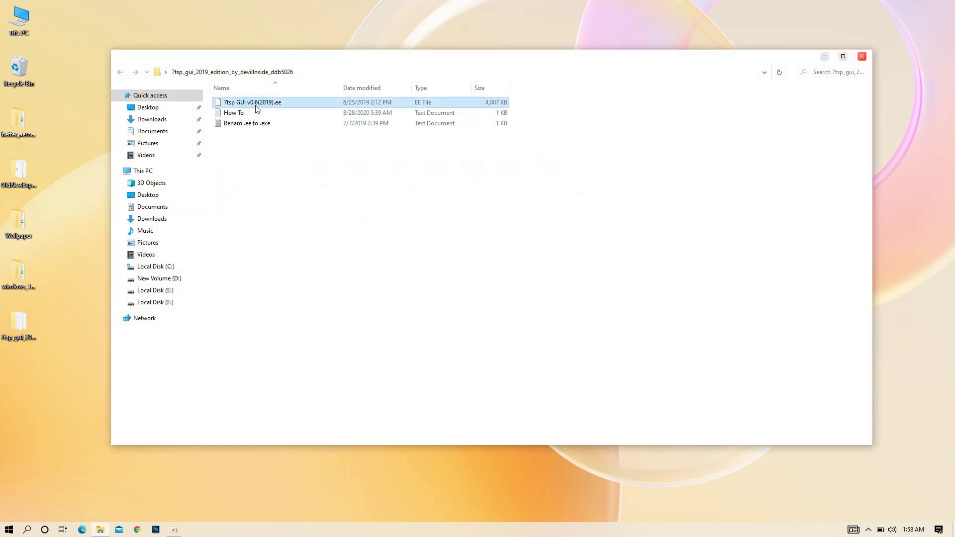
{"action": "right_click", "coordinate": [255, 106]}
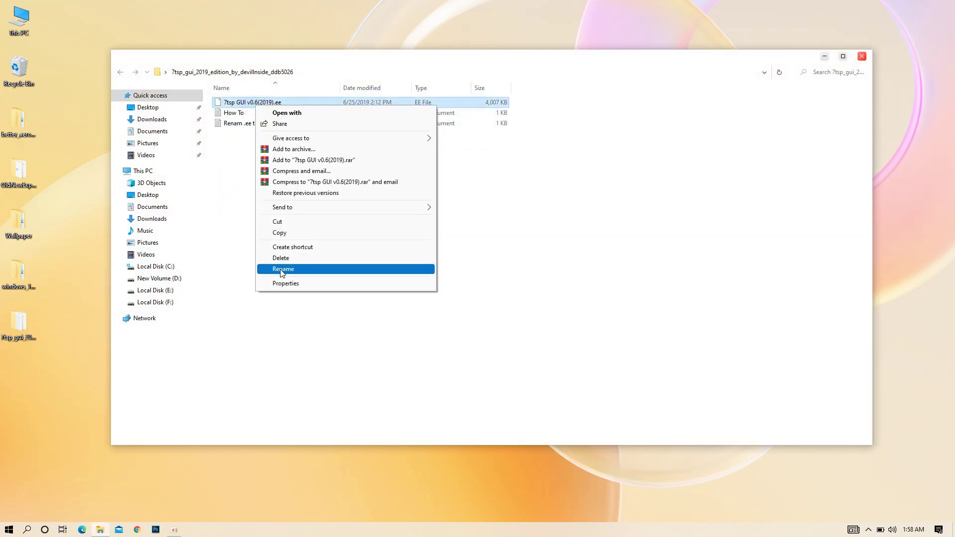
{"action": "left_click", "coordinate": [281, 269]}
{"action": "left_click", "coordinate": [277, 103]}
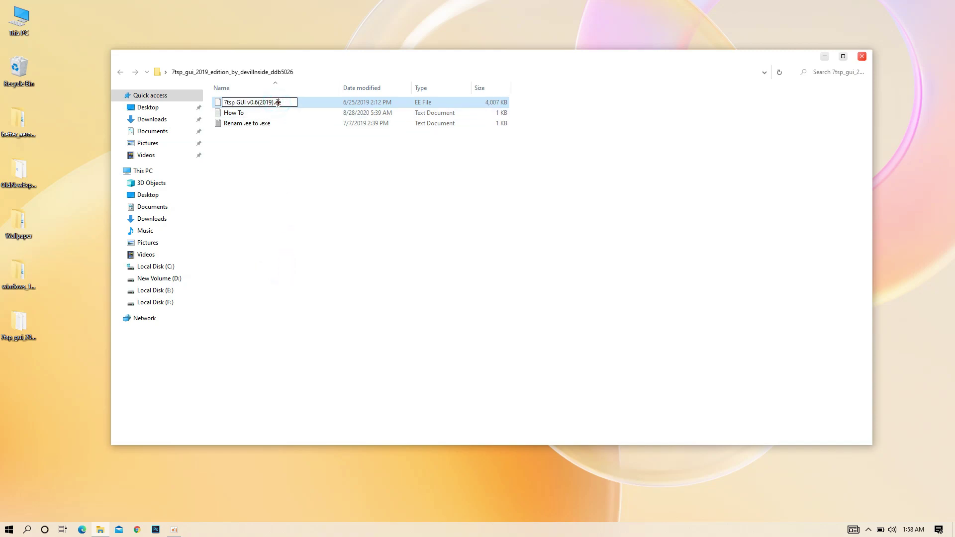
{"action": "left_click", "coordinate": [307, 194]}
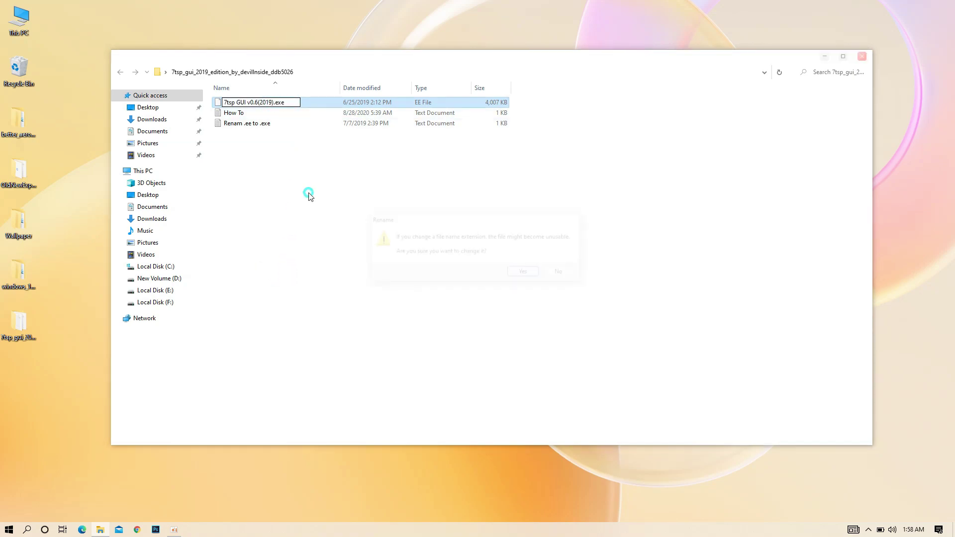
{"action": "left_click", "coordinate": [512, 279]}
Step: Launch 7tsp GUI v0.6(2019) and add 7TSP Windows 10 New (default) from the desktop's windows_11_icon_themes folder as a custom pack
{"action": "left_click", "coordinate": [323, 104]}
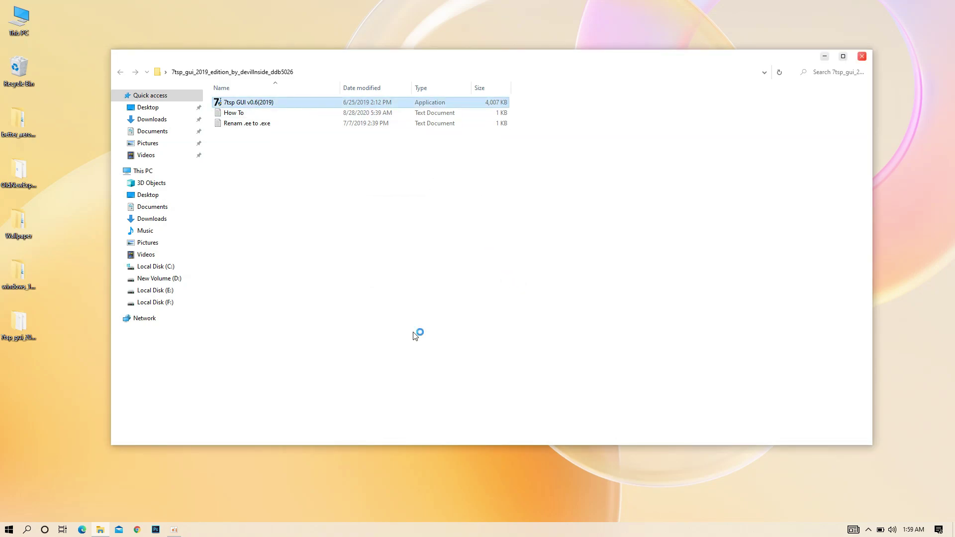
{"action": "left_click", "coordinate": [390, 218]}
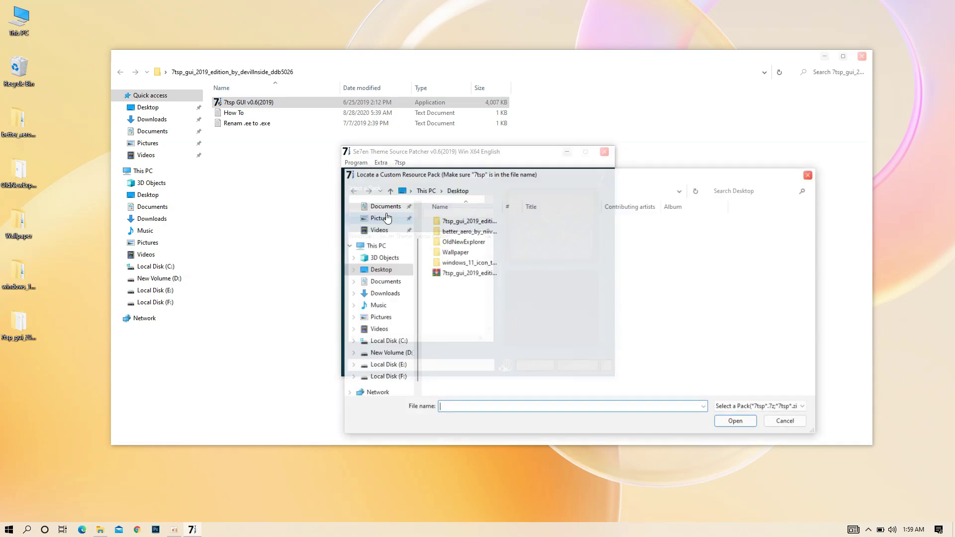
{"action": "scroll", "coordinate": [395, 226], "scroll_direction": "up", "scroll_amount": 2}
{"action": "left_click", "coordinate": [375, 226]}
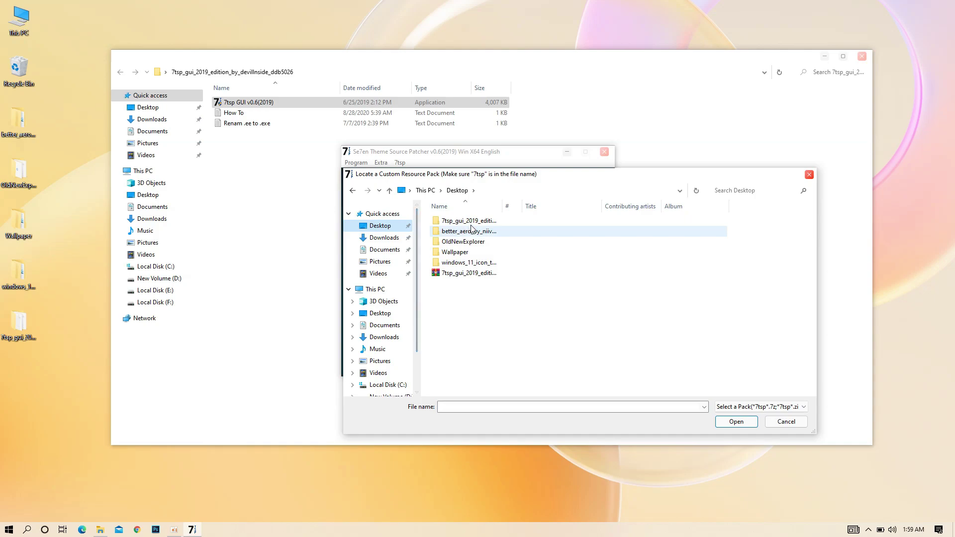
{"action": "left_click", "coordinate": [459, 266]}
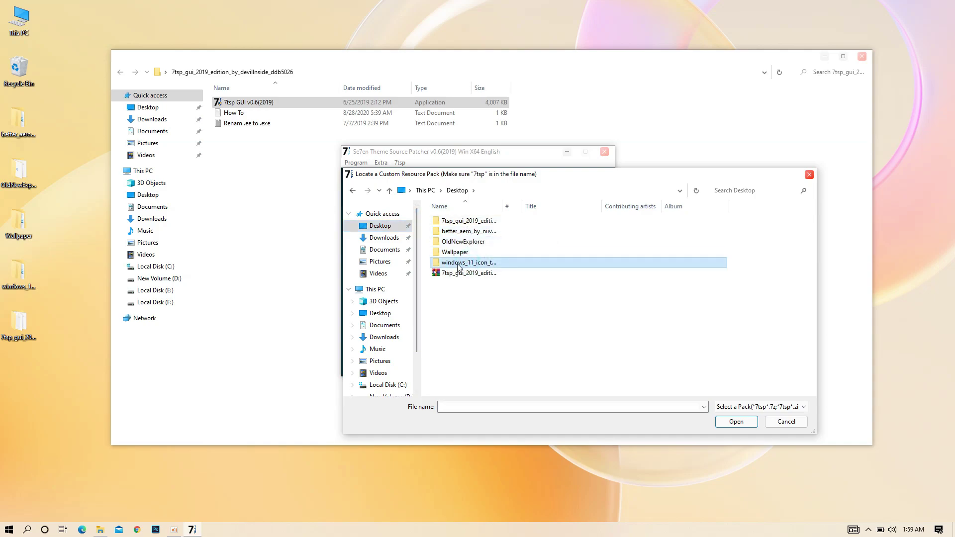
{"action": "double_click", "coordinate": [467, 266]}
{"action": "double_click", "coordinate": [455, 222]}
{"action": "double_click", "coordinate": [455, 223]}
{"action": "left_click", "coordinate": [457, 224]}
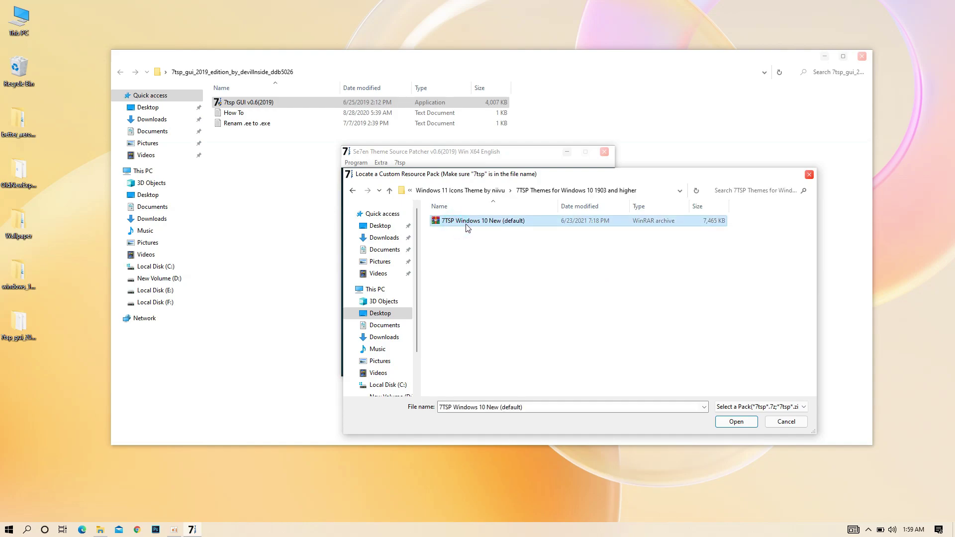
{"action": "left_click", "coordinate": [730, 422]}
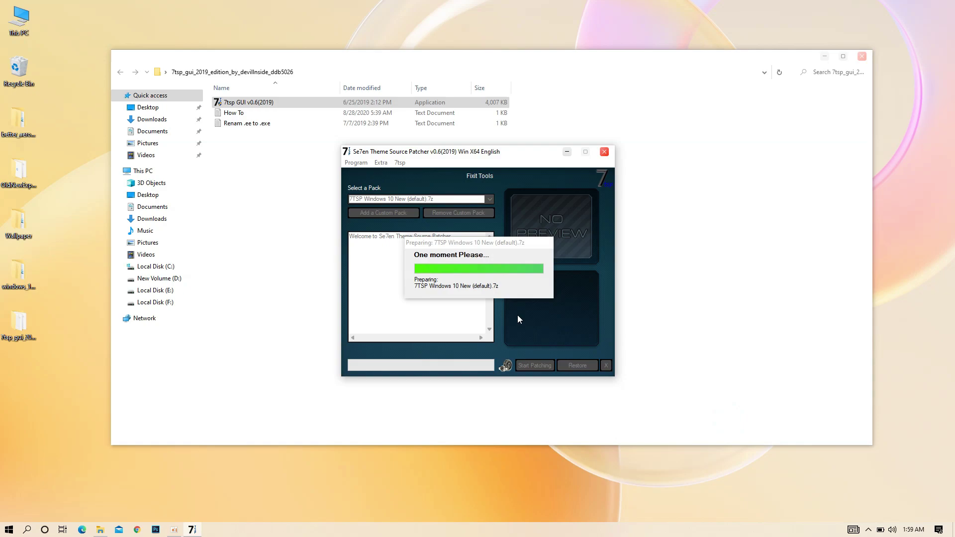
Step: Patch the system with the 7TSP Windows 10 New (default).7z pack, keeping restore point creation enabled, and finish the patching
{"action": "left_click", "coordinate": [528, 366]}
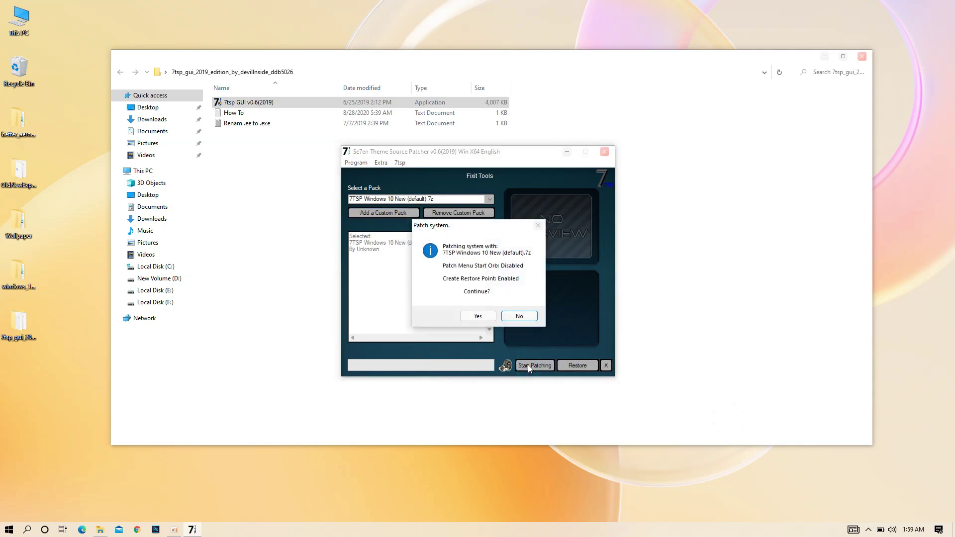
{"action": "left_click", "coordinate": [486, 318]}
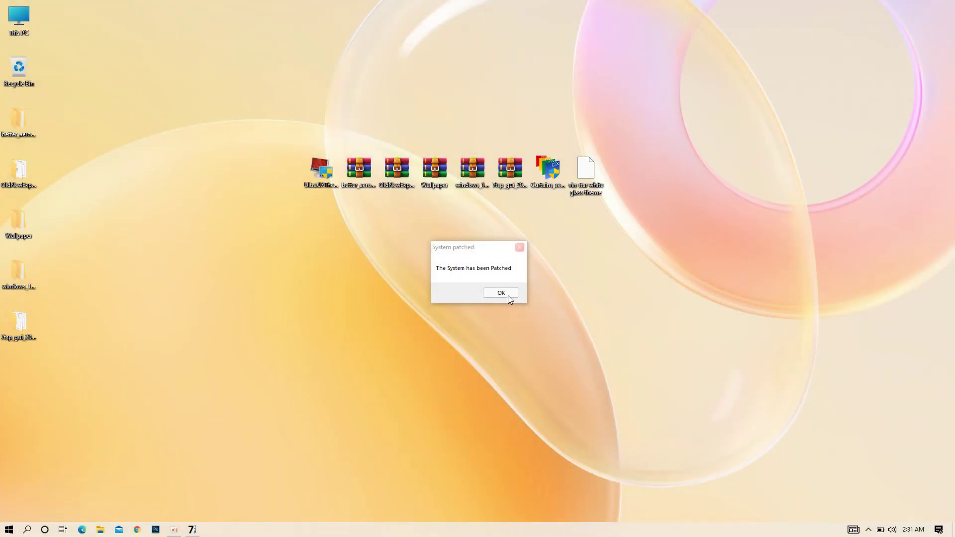
{"action": "left_click", "coordinate": [504, 293]}
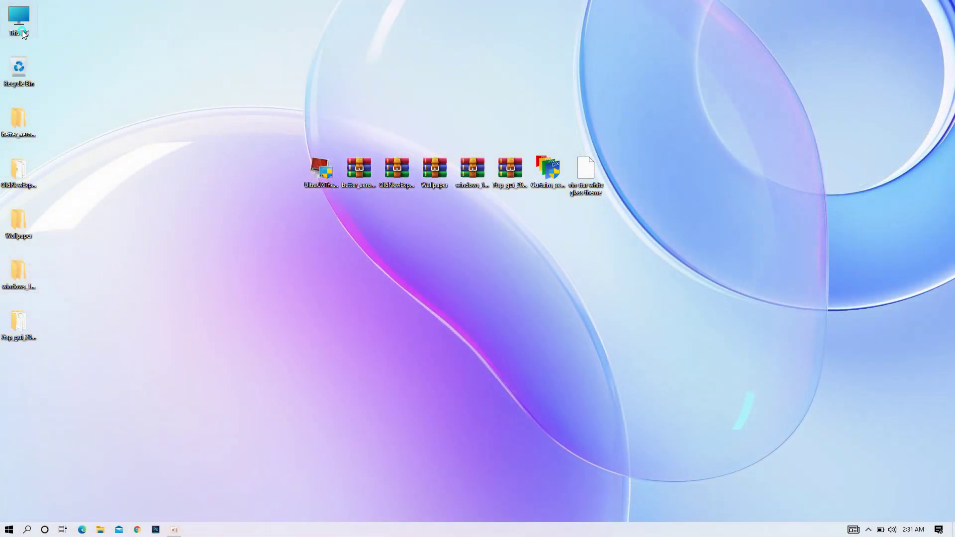
Step: Examine the new icons in This PC and Quick access, and close the window
{"action": "double_click", "coordinate": [20, 25]}
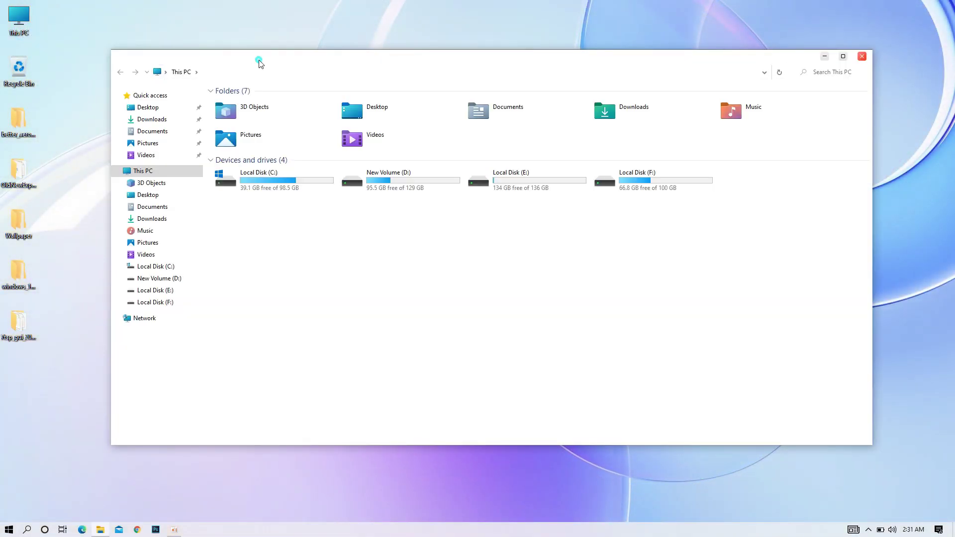
{"action": "left_click", "coordinate": [165, 96]}
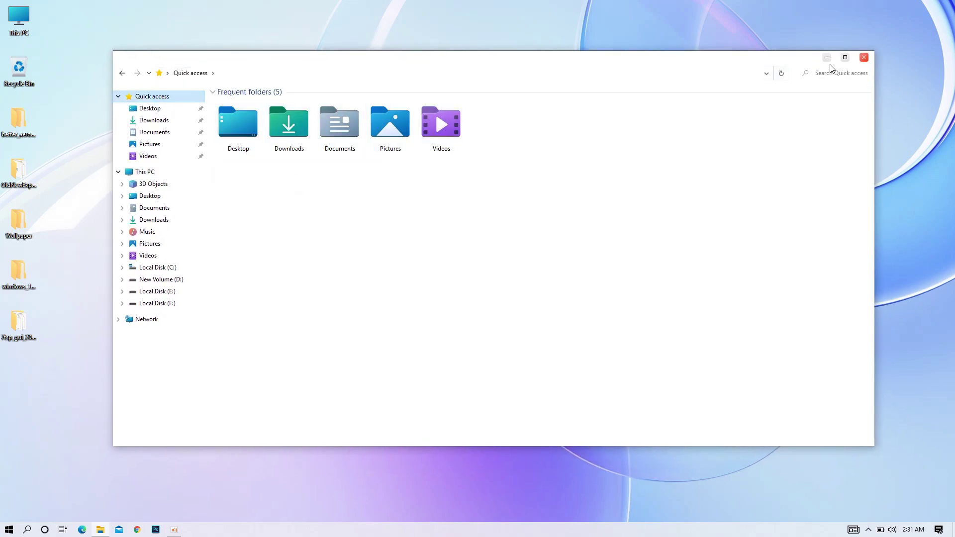
{"action": "left_click", "coordinate": [861, 59]}
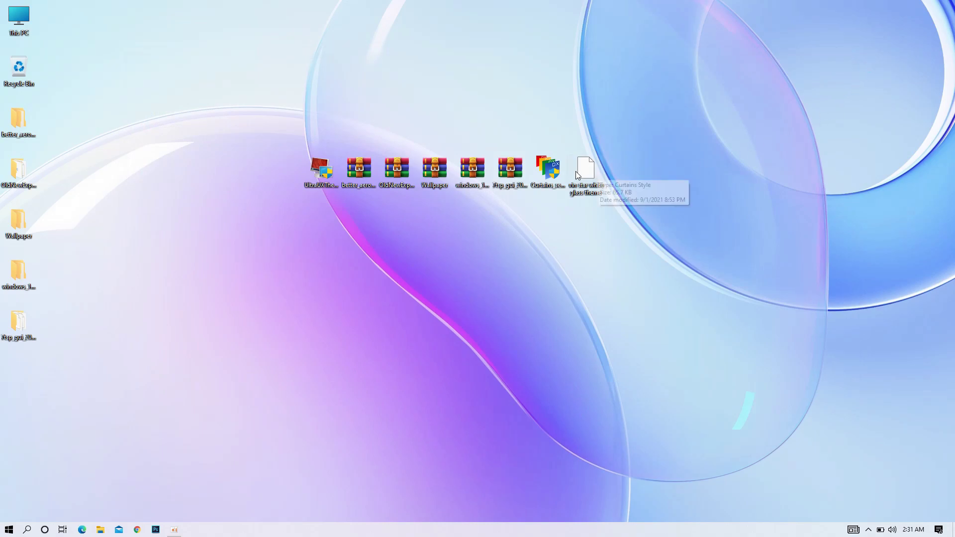
Step: Install Stardock Curtains from its desktop setup file, agreeing to the license terms
{"action": "double_click", "coordinate": [560, 170]}
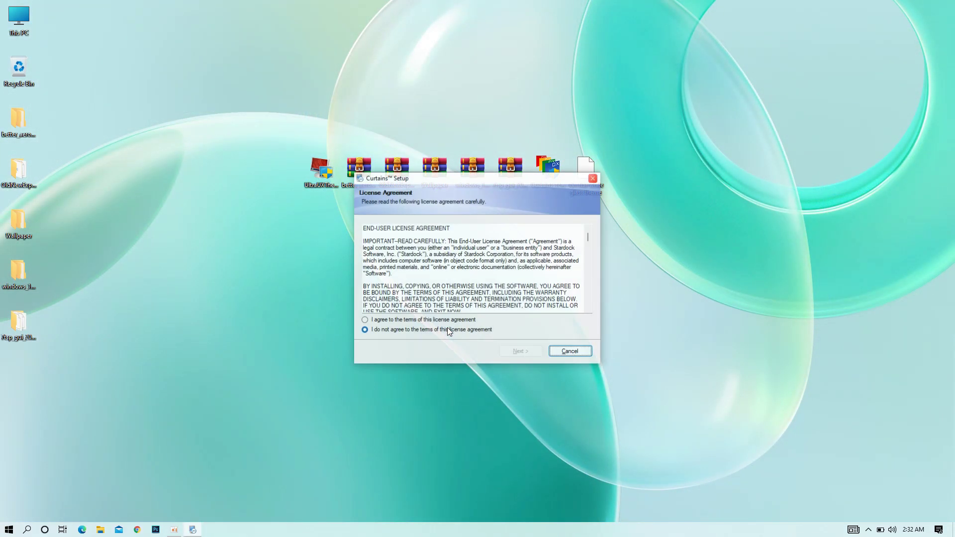
{"action": "left_click", "coordinate": [448, 320]}
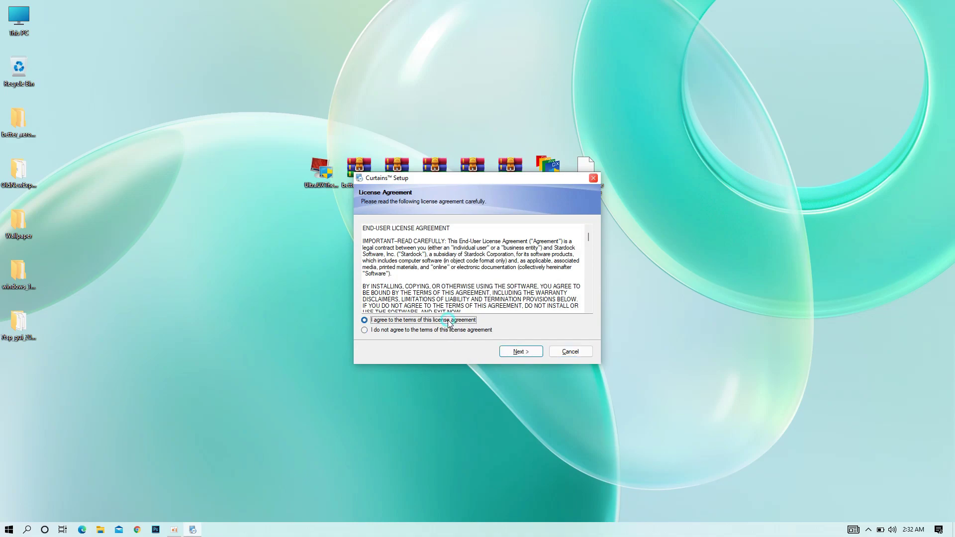
{"action": "left_click", "coordinate": [514, 351]}
{"action": "left_click", "coordinate": [514, 351]}
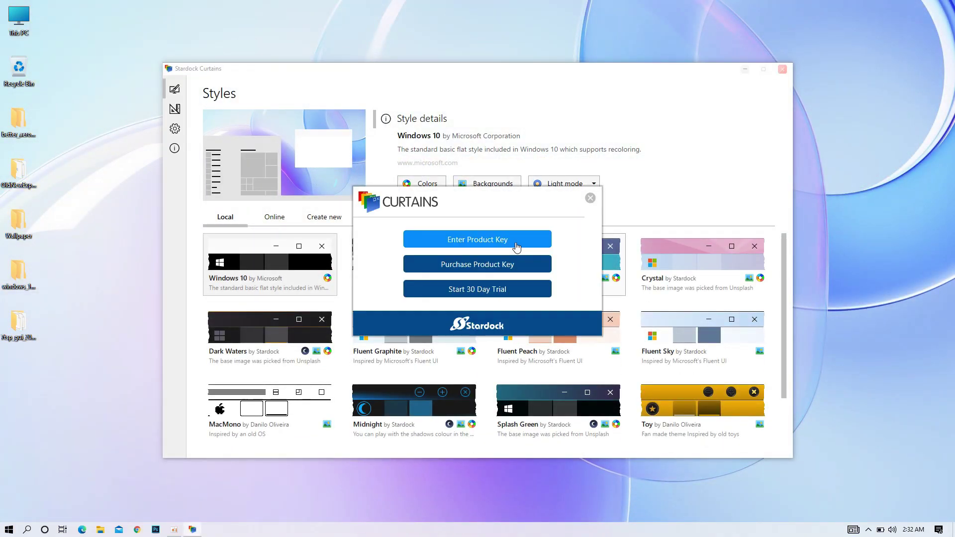
Step: Start the 30-day Curtains trial with an email address and finish the activation
{"action": "left_click", "coordinate": [490, 290]}
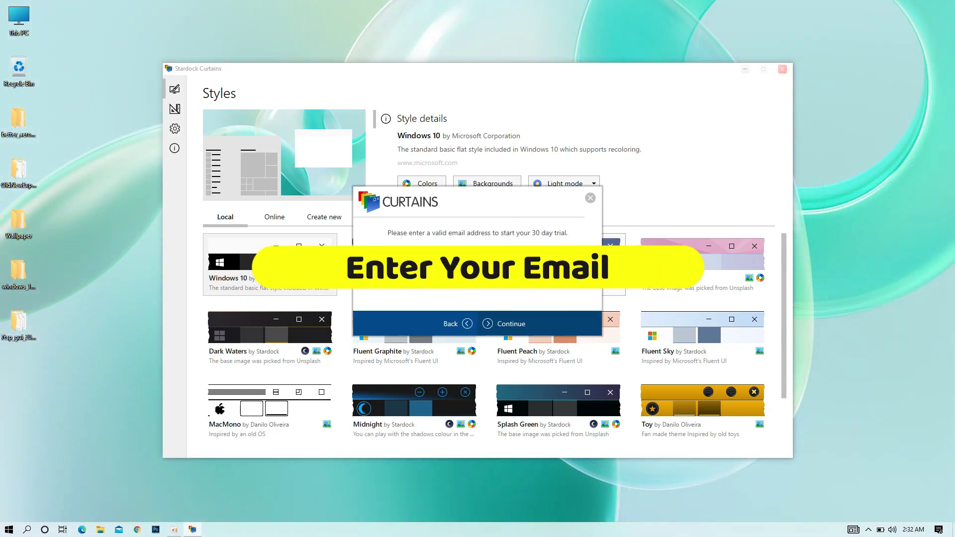
{"action": "left_click", "coordinate": [519, 322]}
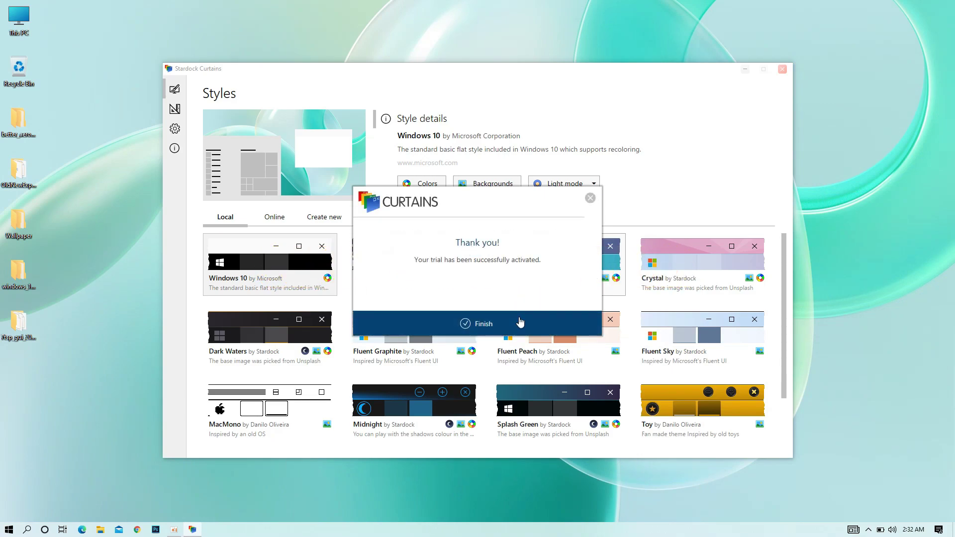
{"action": "left_click", "coordinate": [506, 322]}
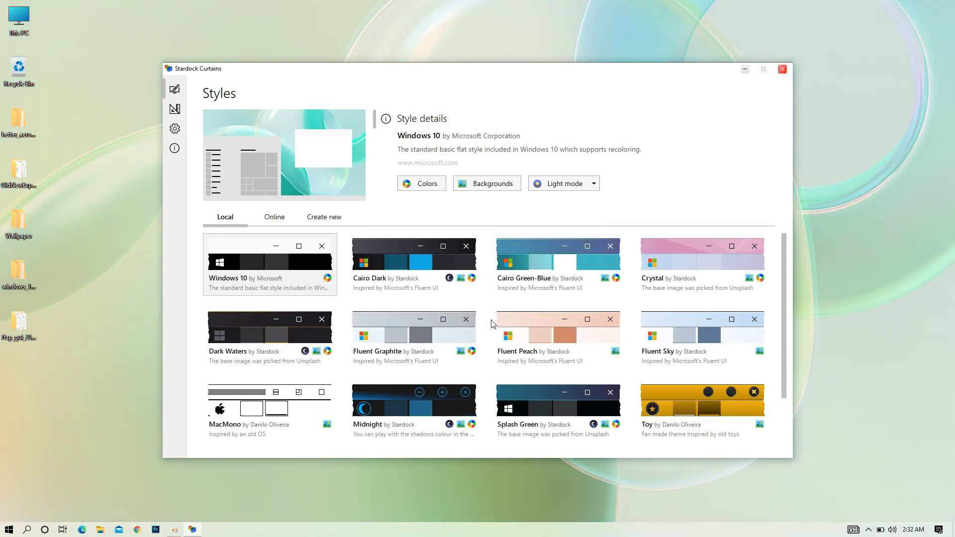
Step: Import the vin star white glass theme file from the desktop into Curtains, apply Vin Star White Glass Theme, and close Curtains
{"action": "left_click", "coordinate": [747, 70]}
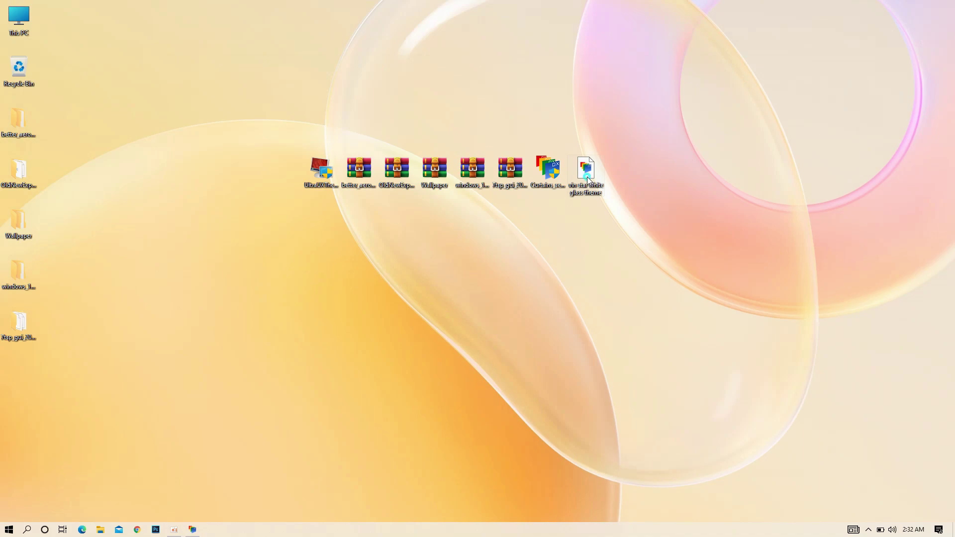
{"action": "double_click", "coordinate": [587, 172]}
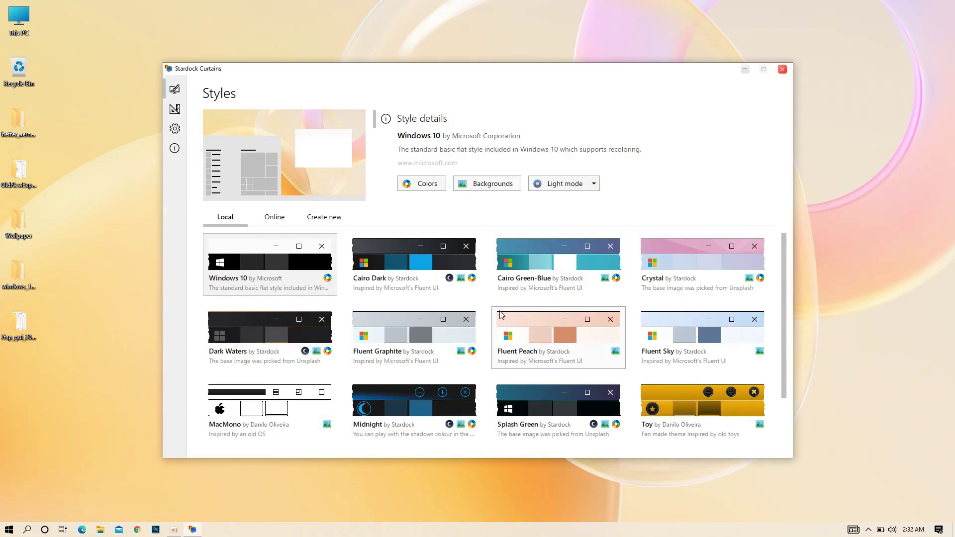
{"action": "scroll", "coordinate": [500, 316], "scroll_direction": "down", "scroll_amount": 3}
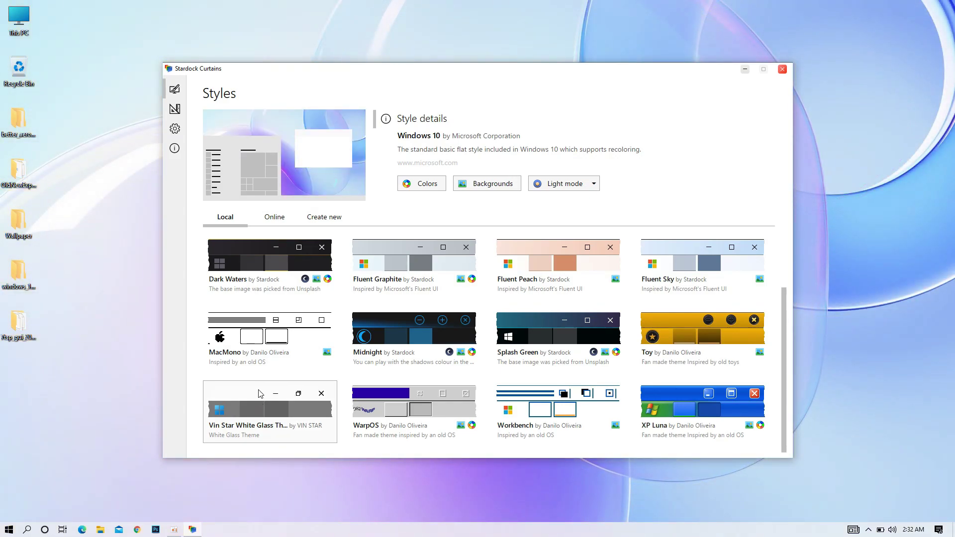
{"action": "left_click", "coordinate": [258, 394]}
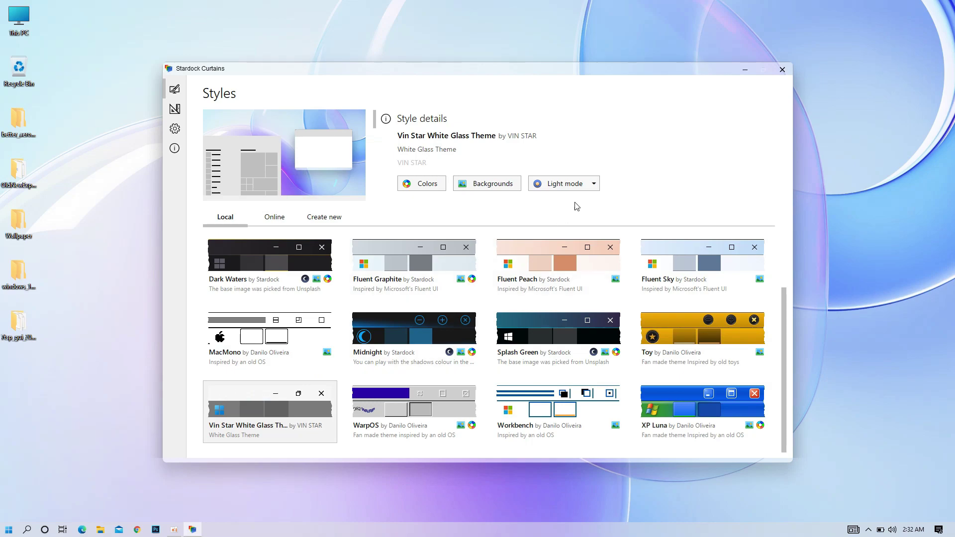
{"action": "left_click", "coordinate": [782, 70]}
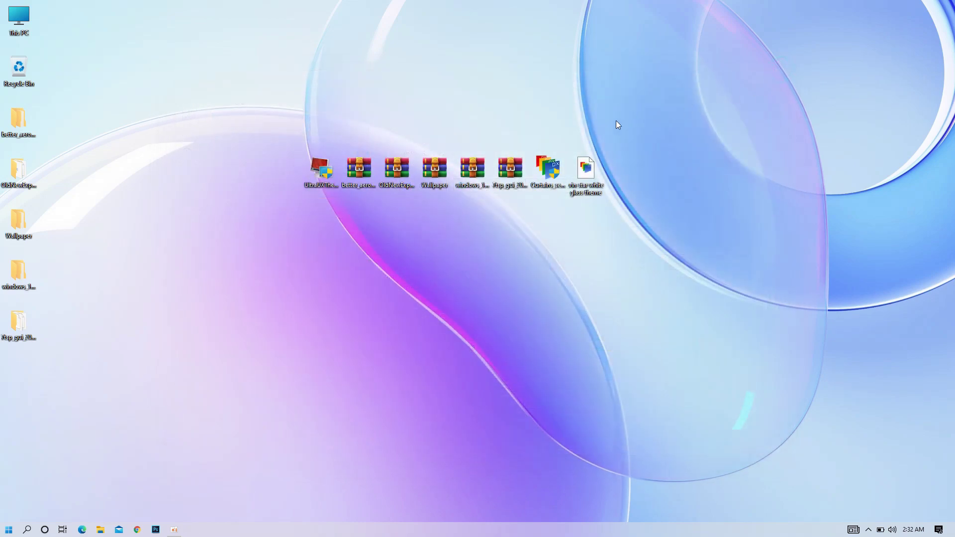
Step: Open This PC to check the glass style, shift its window slightly, and close it
{"action": "double_click", "coordinate": [18, 19]}
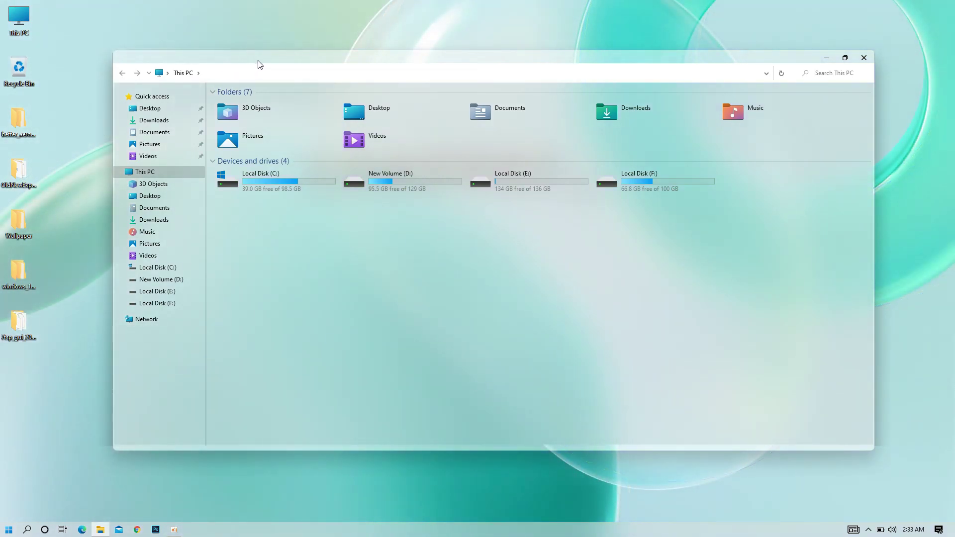
{"action": "mouse_move", "coordinate": [271, 60]}
{"action": "left_mouse_down"}
{"action": "mouse_move", "coordinate": [279, 49]}
{"action": "mouse_move", "coordinate": [303, 81]}
{"action": "mouse_move", "coordinate": [251, 79]}
{"action": "mouse_move", "coordinate": [262, 66]}
{"action": "left_mouse_up"}
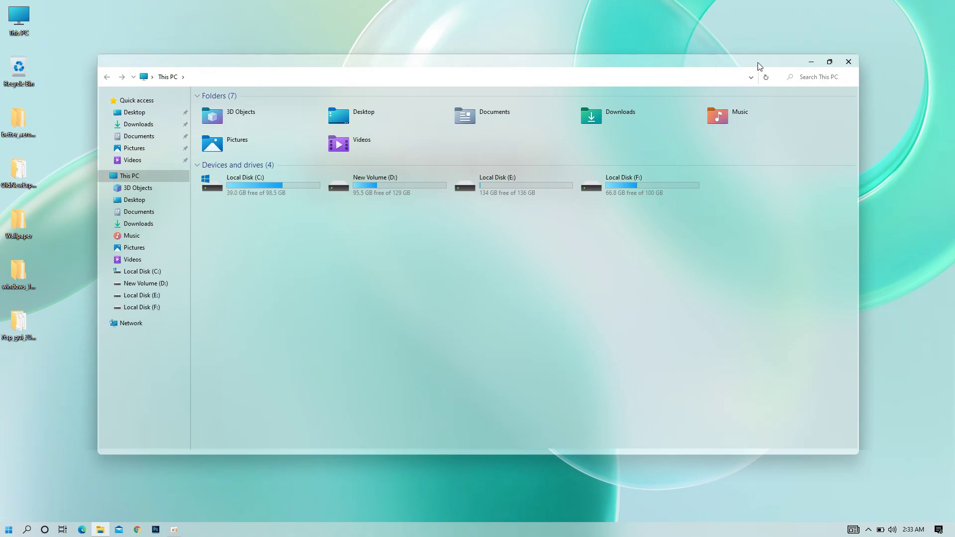
{"action": "left_click", "coordinate": [849, 64]}
Step: Apply the Windows Wallpaper theme in the desktop's personalization settings and close Settings
{"action": "right_click", "coordinate": [849, 66]}
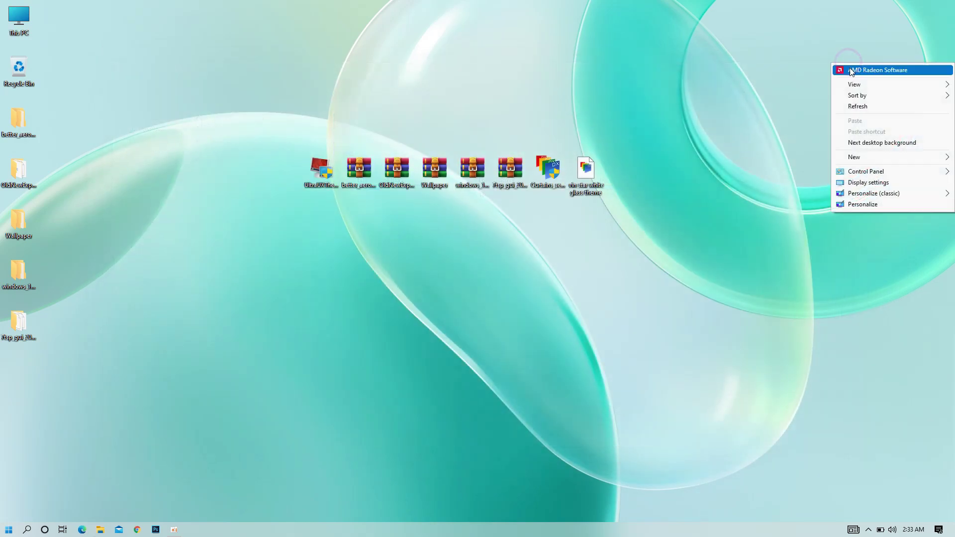
{"action": "left_click", "coordinate": [859, 204]}
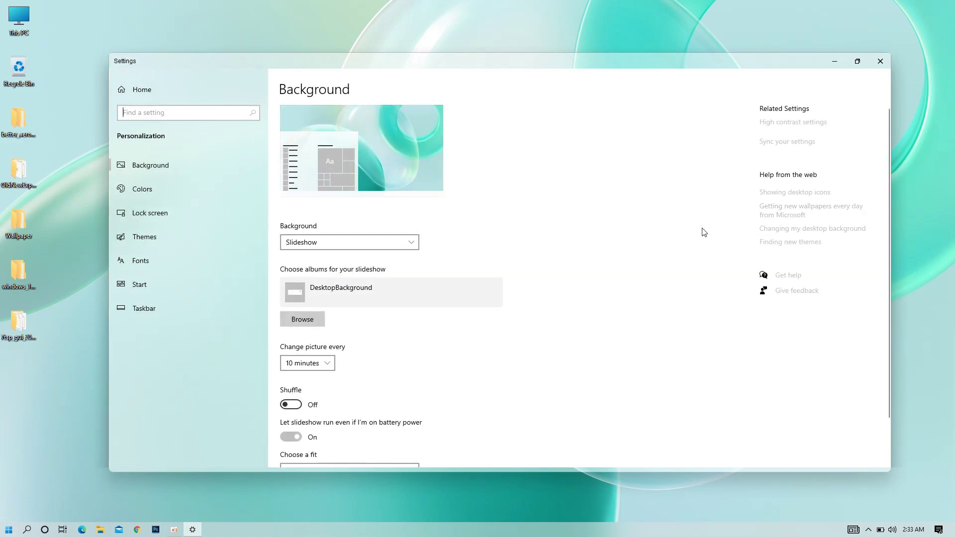
{"action": "left_click", "coordinate": [171, 244]}
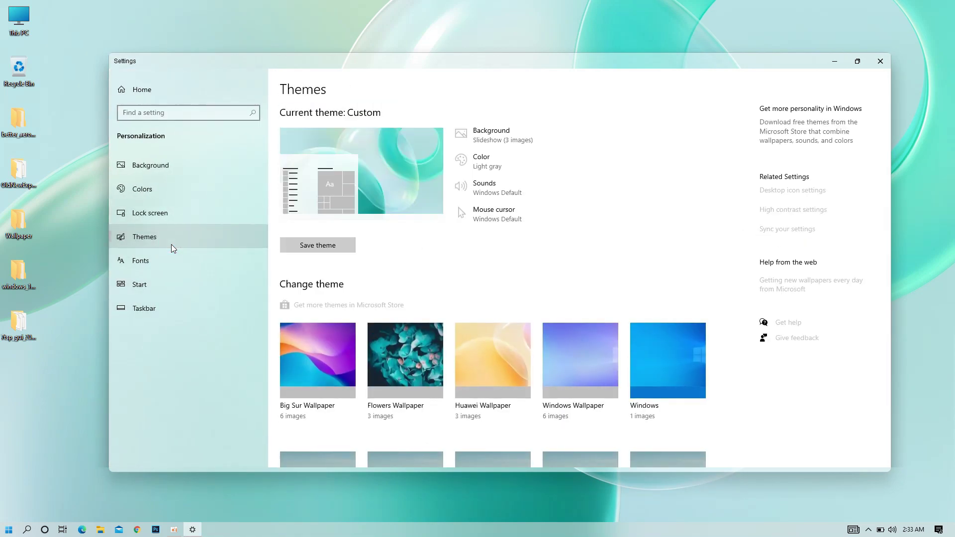
{"action": "scroll", "coordinate": [335, 230], "scroll_direction": "down", "scroll_amount": 3}
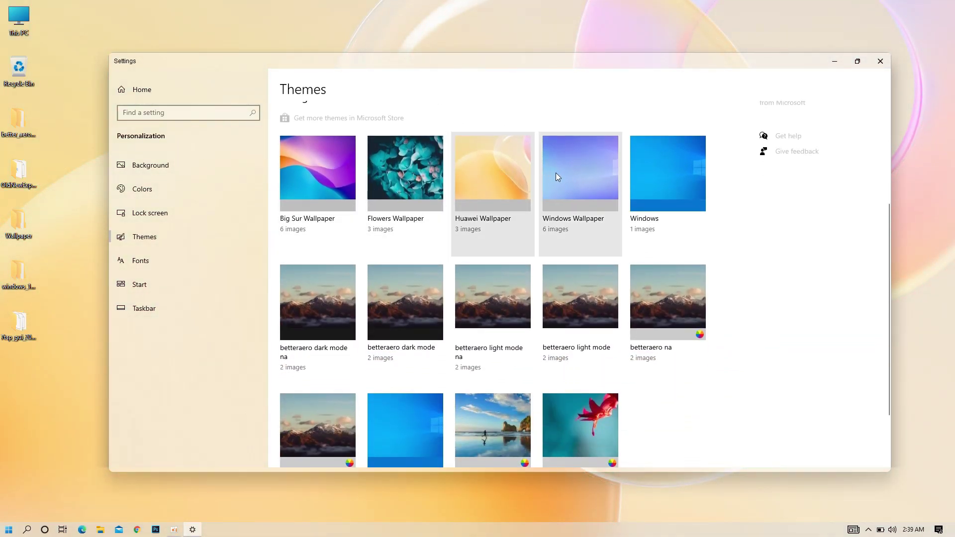
{"action": "left_click", "coordinate": [556, 174]}
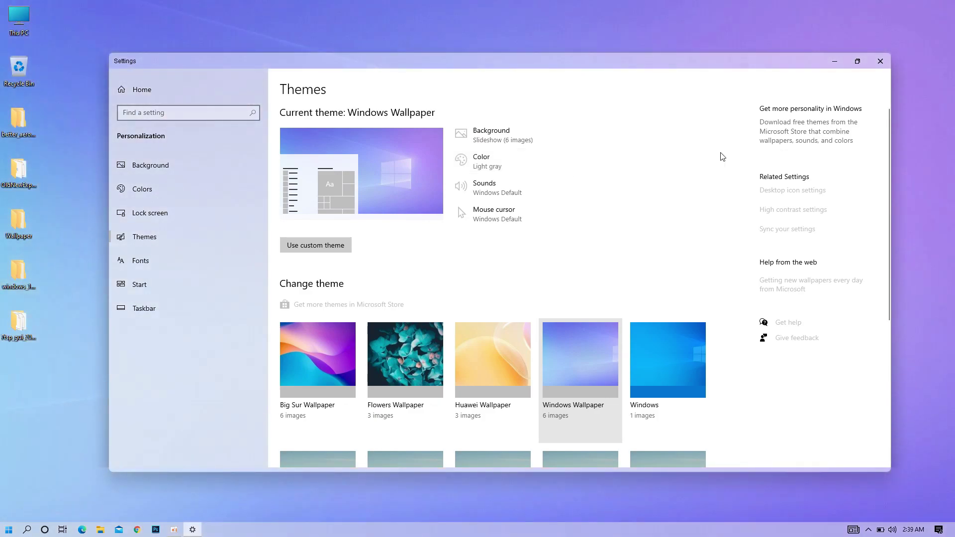
{"action": "left_click", "coordinate": [879, 61]}
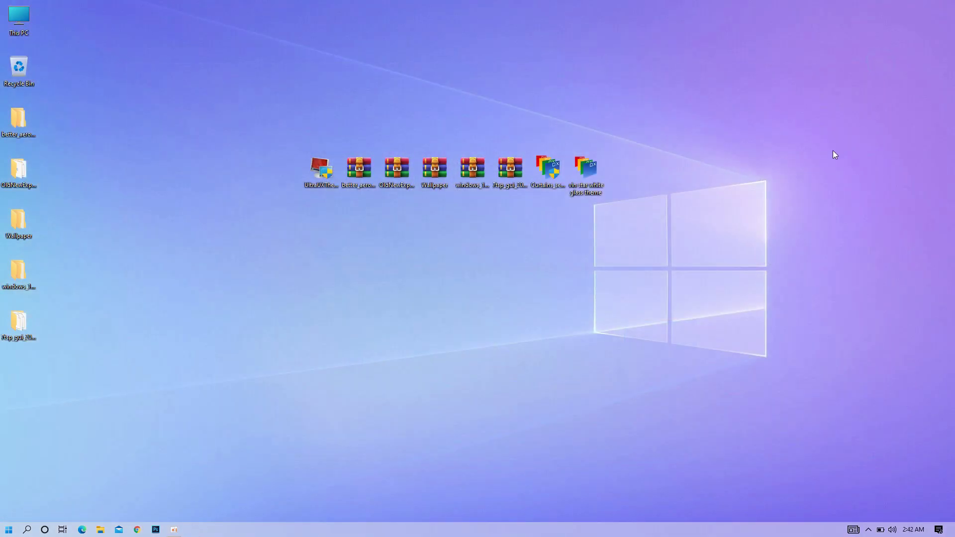
Step: Examine the finished glass look in This PC, Quick access and Local Disk (C:), and close the window
{"action": "double_click", "coordinate": [19, 18]}
{"action": "left_click_drag", "start_coordinate": [232, 81], "coordinate": [288, 90]}
{"action": "left_click", "coordinate": [256, 123]}
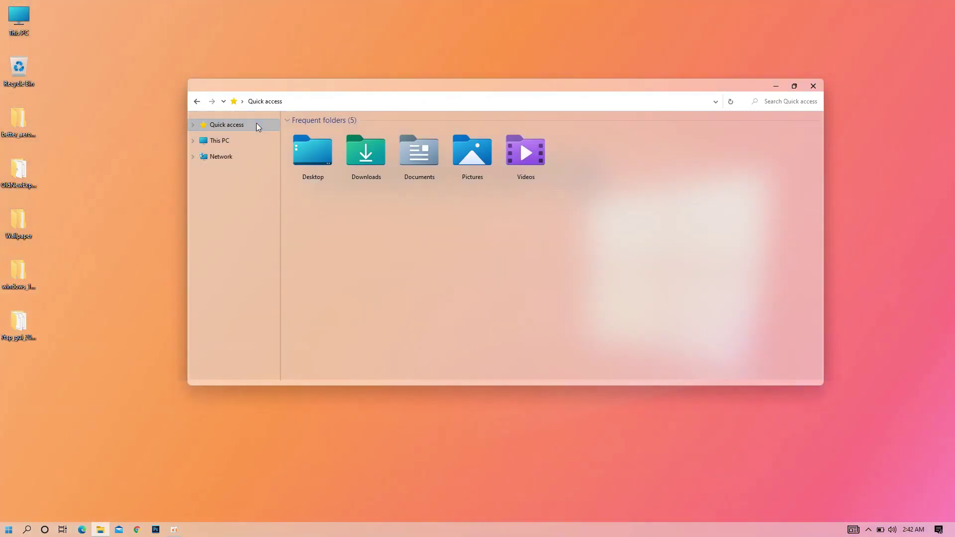
{"action": "left_click", "coordinate": [249, 143]}
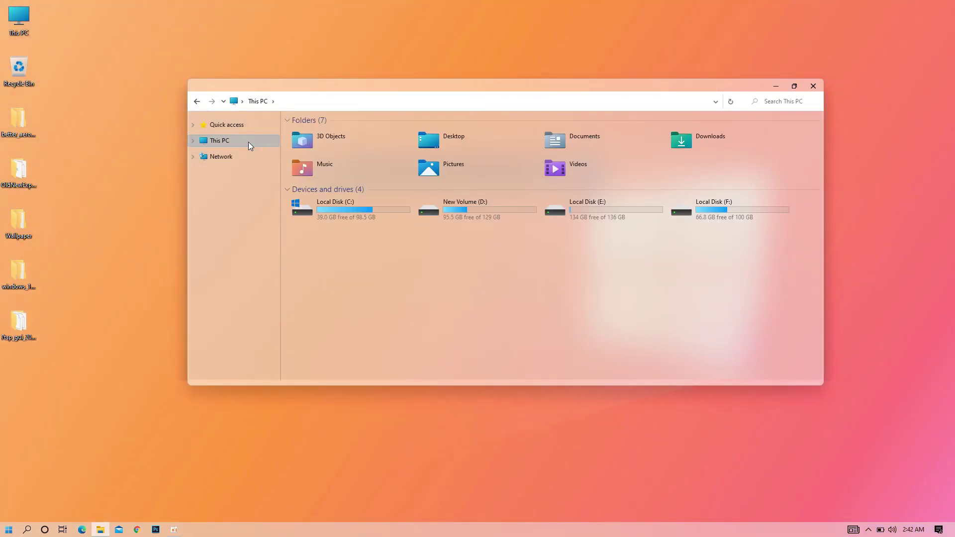
{"action": "double_click", "coordinate": [384, 207]}
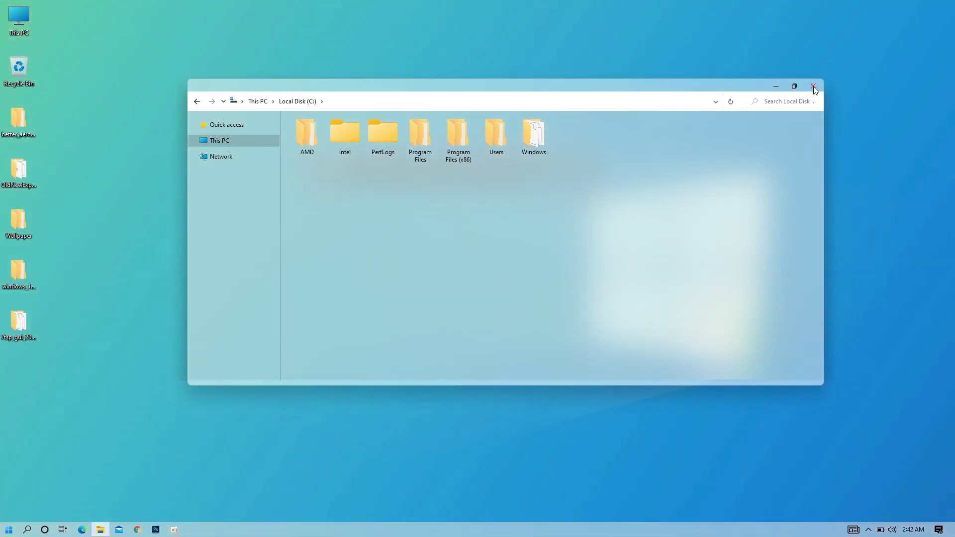
{"action": "left_click", "coordinate": [813, 86]}
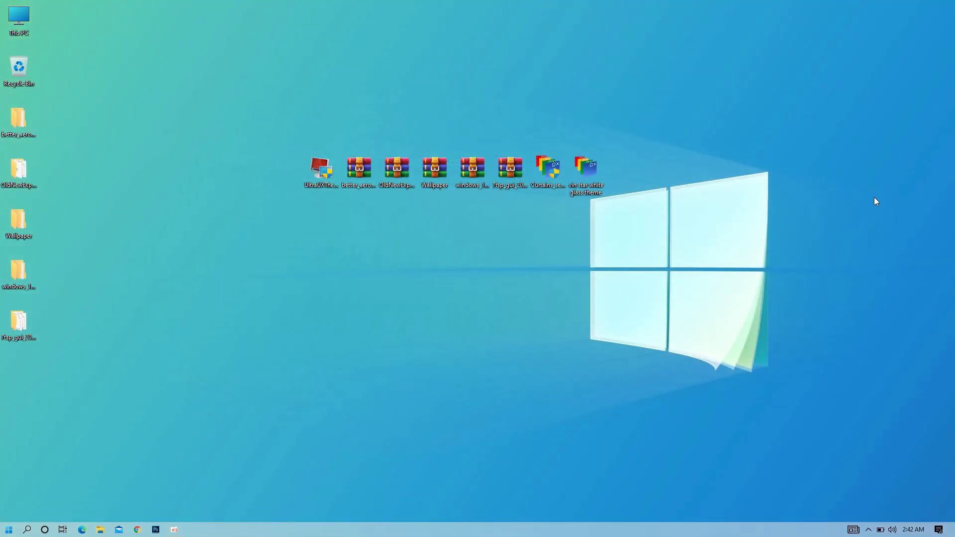